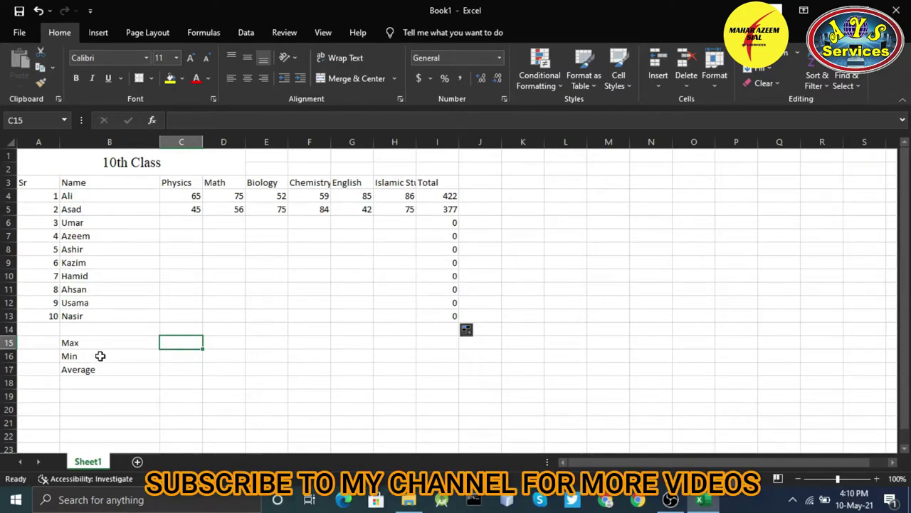
pyautogui.click(190, 374)
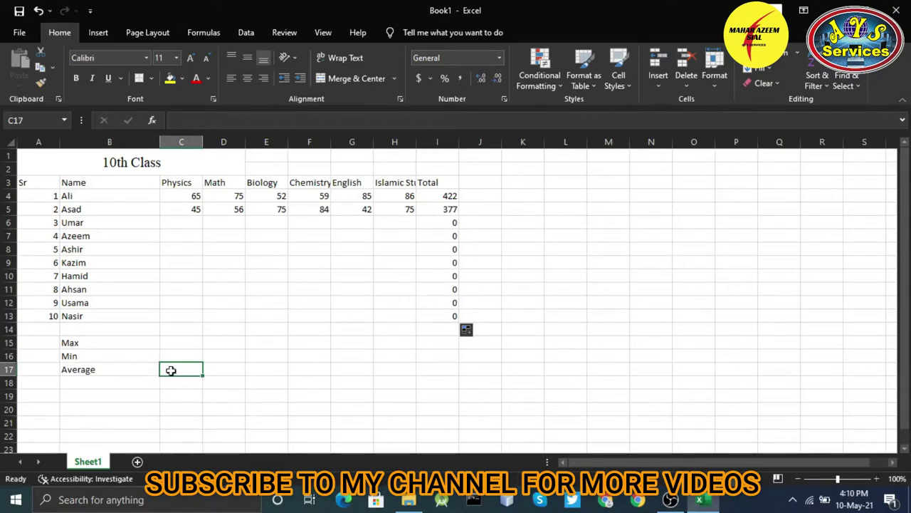
pyautogui.click(179, 344)
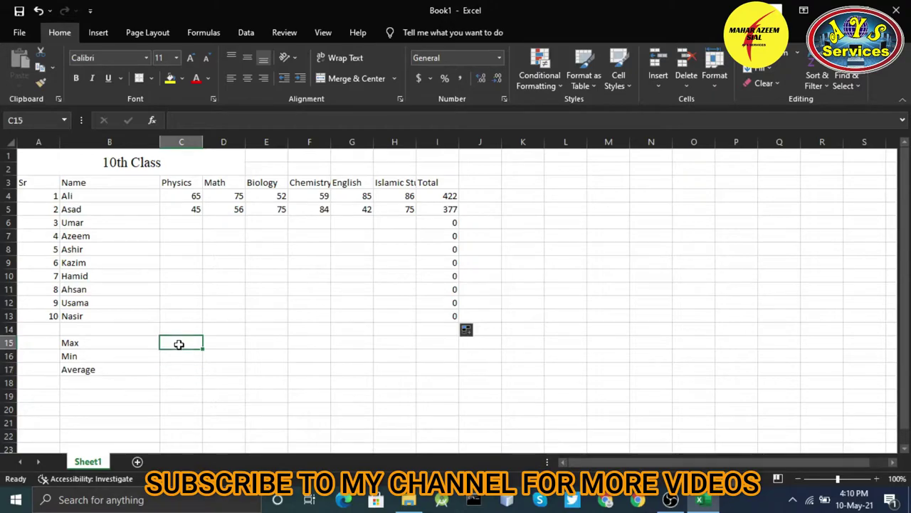
pyautogui.click(178, 356)
pyautogui.click(179, 368)
pyautogui.click(178, 357)
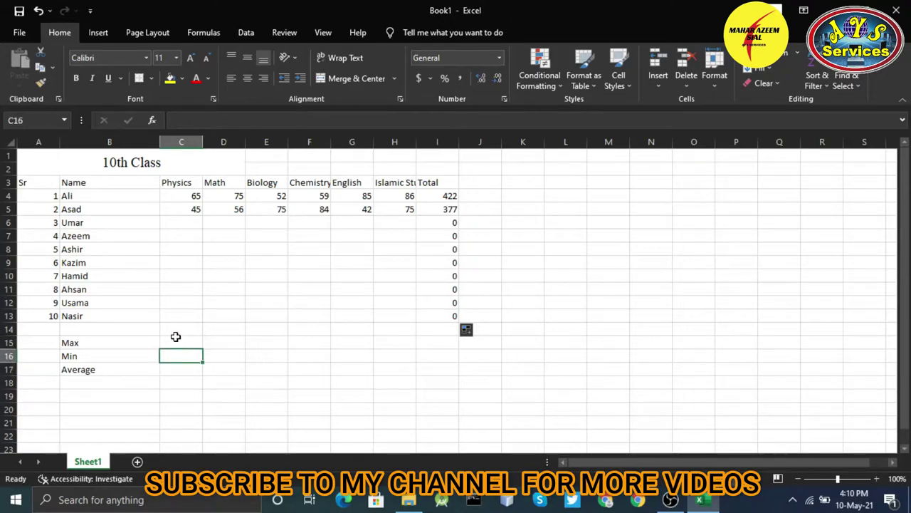
pyautogui.click(176, 344)
pyautogui.click(175, 356)
pyautogui.click(180, 373)
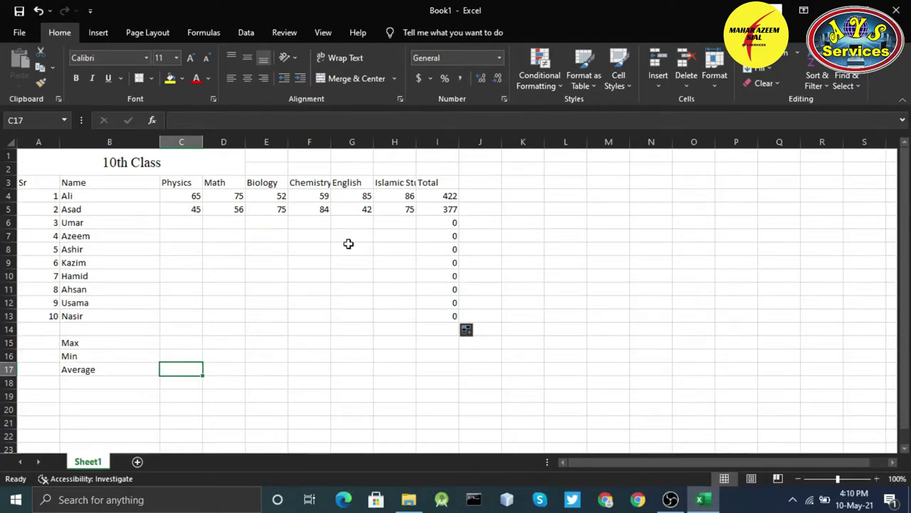
# Enter =max(I4:I13) in C15 to calculate the highest value in the Total column.
pyautogui.click(172, 346)
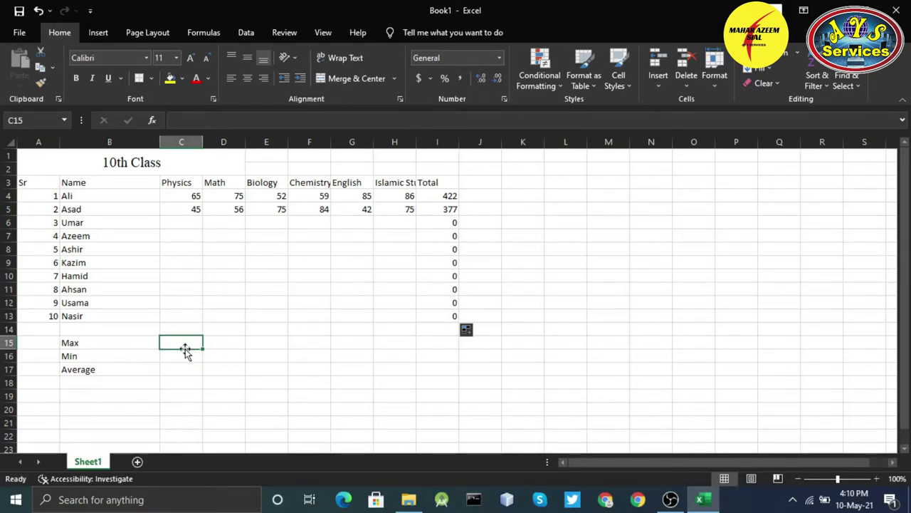
pyautogui.write('=max')
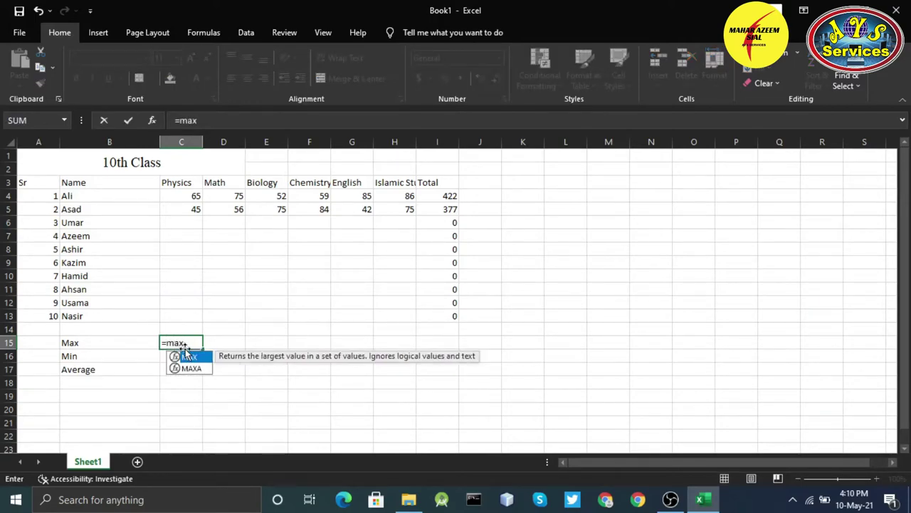
pyautogui.write('(')
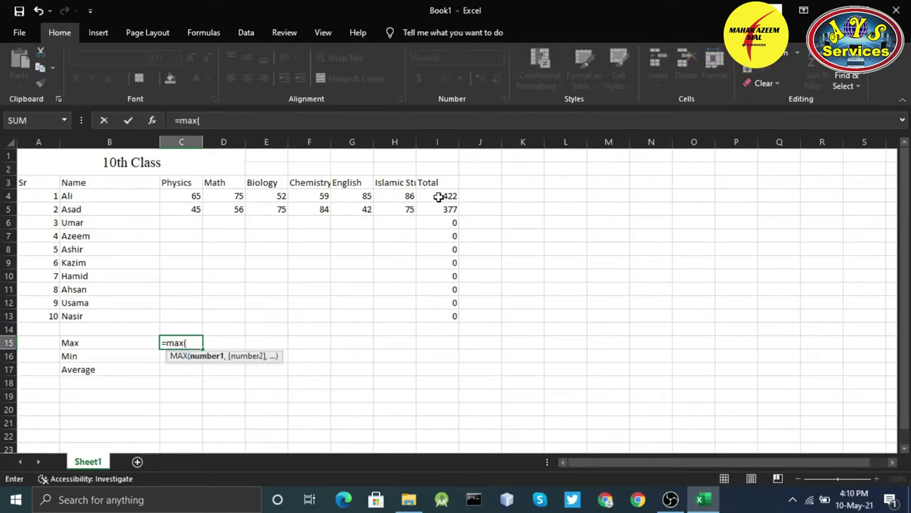
pyautogui.moveTo(439, 197); pyautogui.dragTo(457, 321)
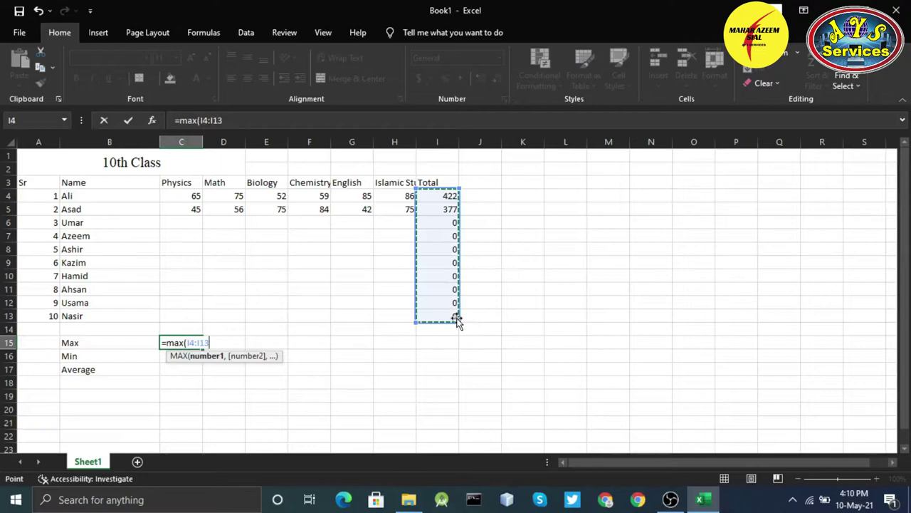
pyautogui.write(')')
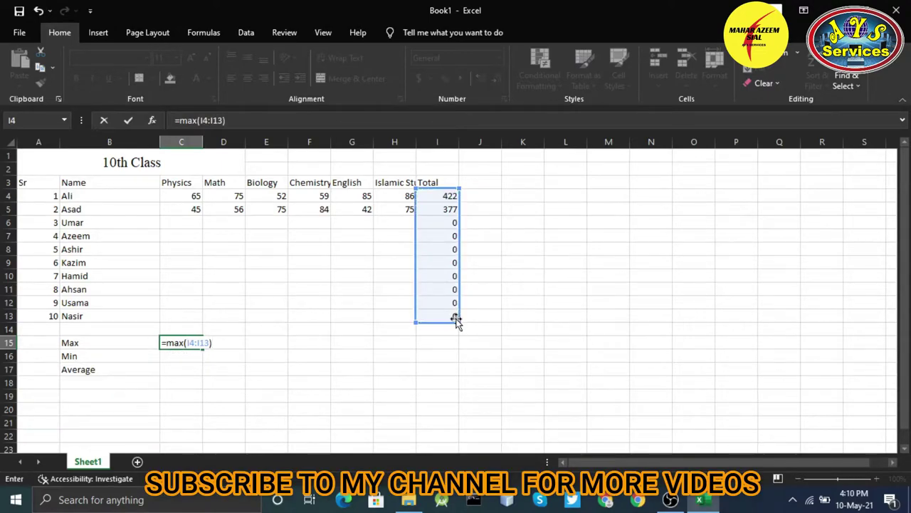
pyautogui.press('Return')
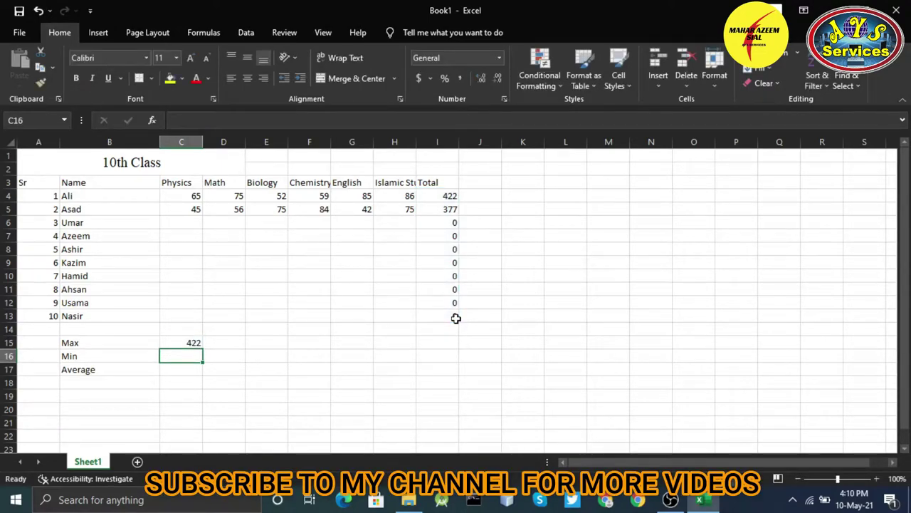
# Enter =min(i4:i13) in C16 to calculate the lowest value in the Total column.
pyautogui.write('=')
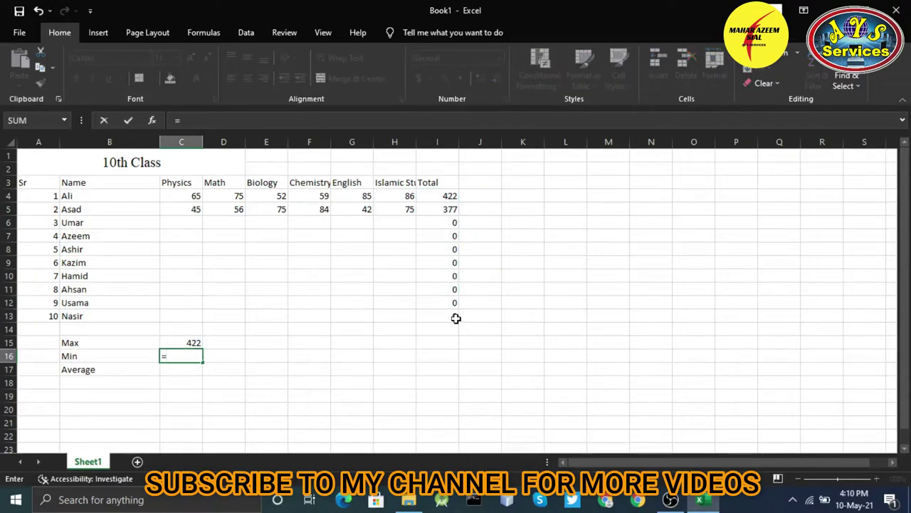
pyautogui.write('min(')
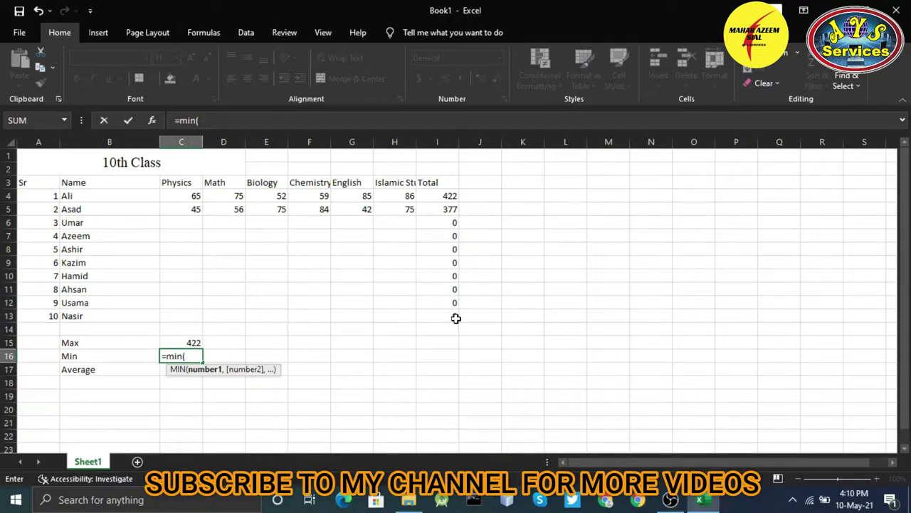
pyautogui.write('i')
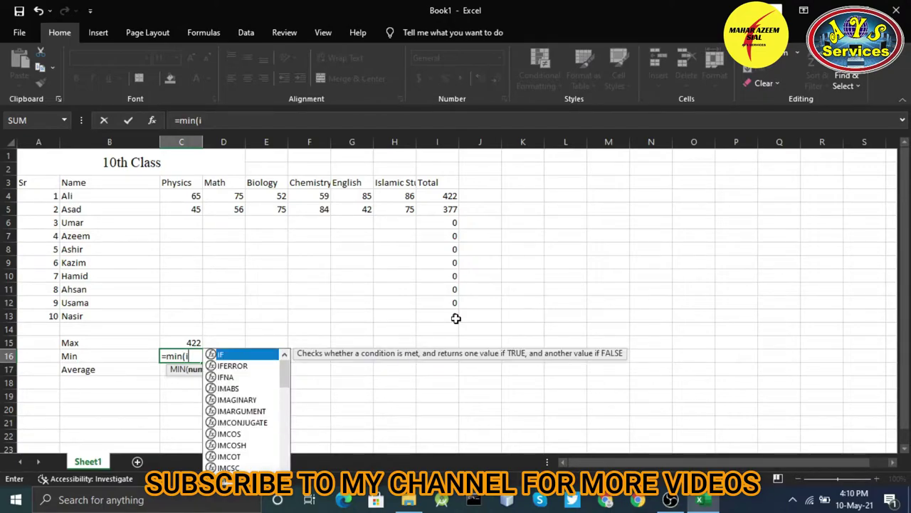
pyautogui.write('4')
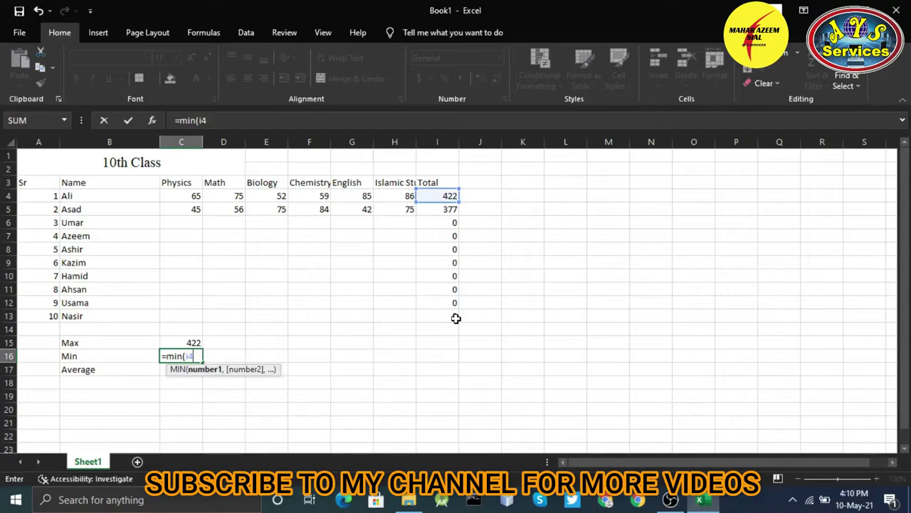
pyautogui.write(':i1')
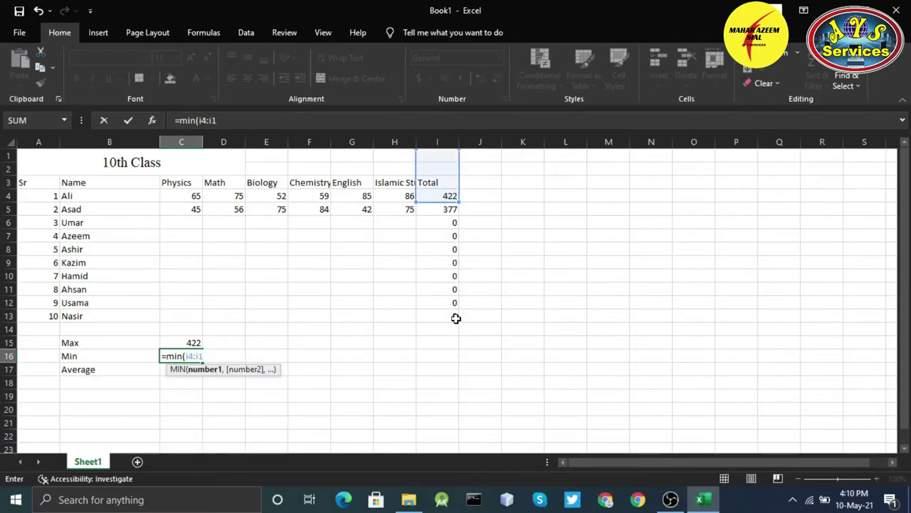
pyautogui.write('3)')
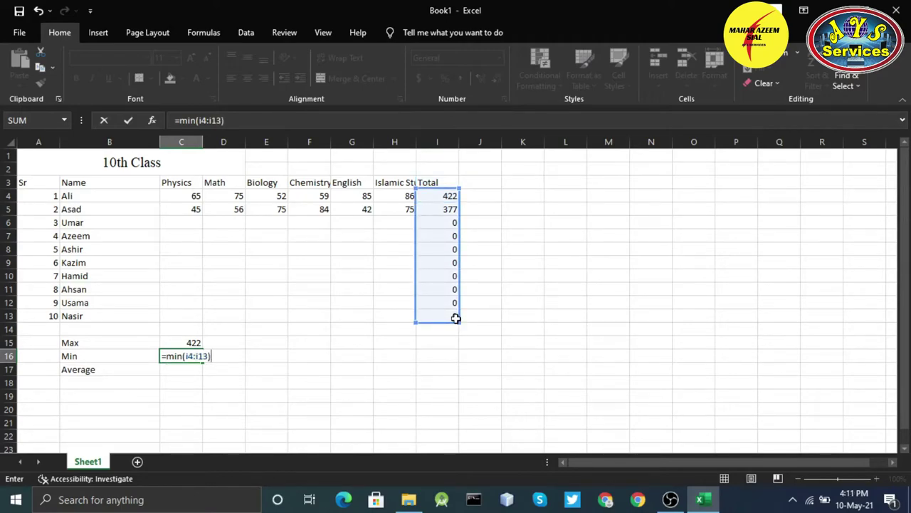
pyautogui.press('Return')
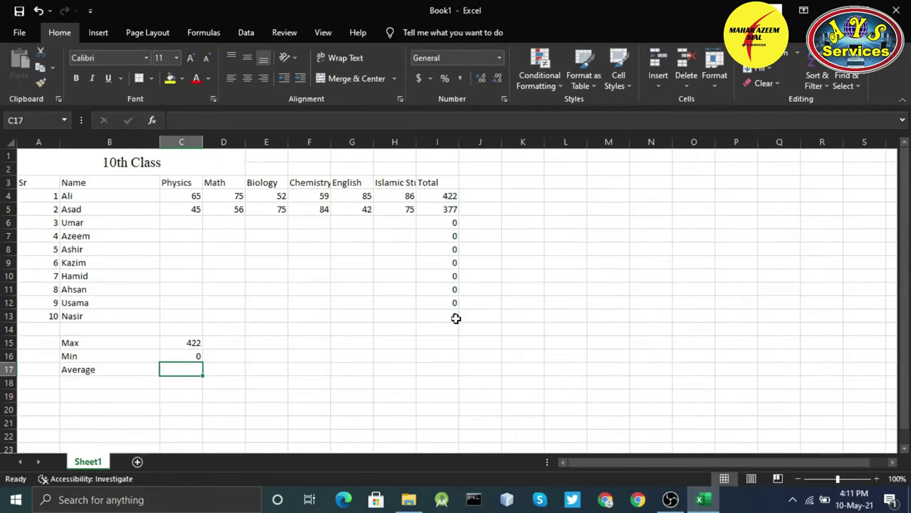
# Enter =average(i4:i13) in C17 to calculate the mean of the Total column.
pyautogui.write('=av')
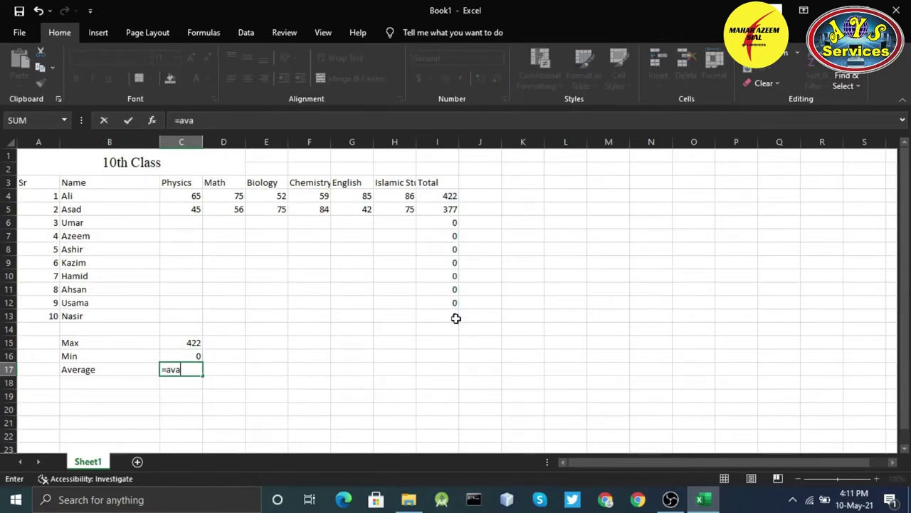
pyautogui.write('erage(')
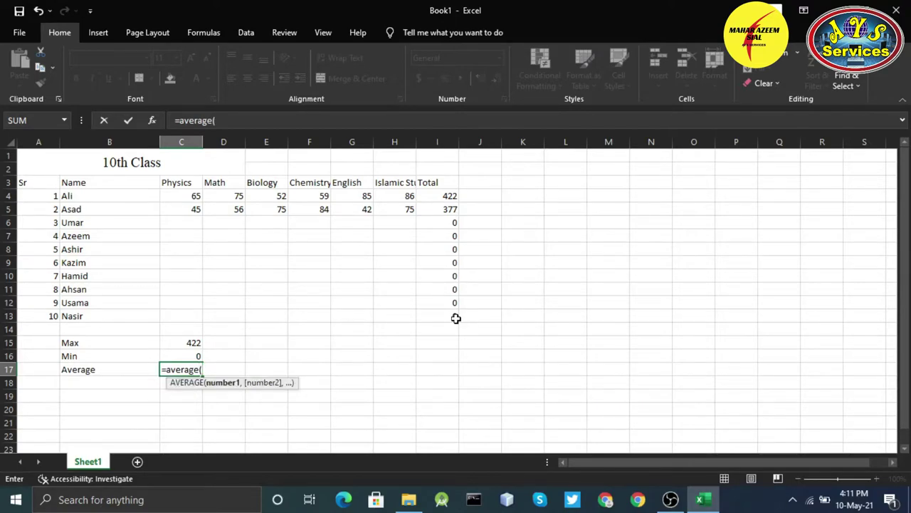
pyautogui.write('i')
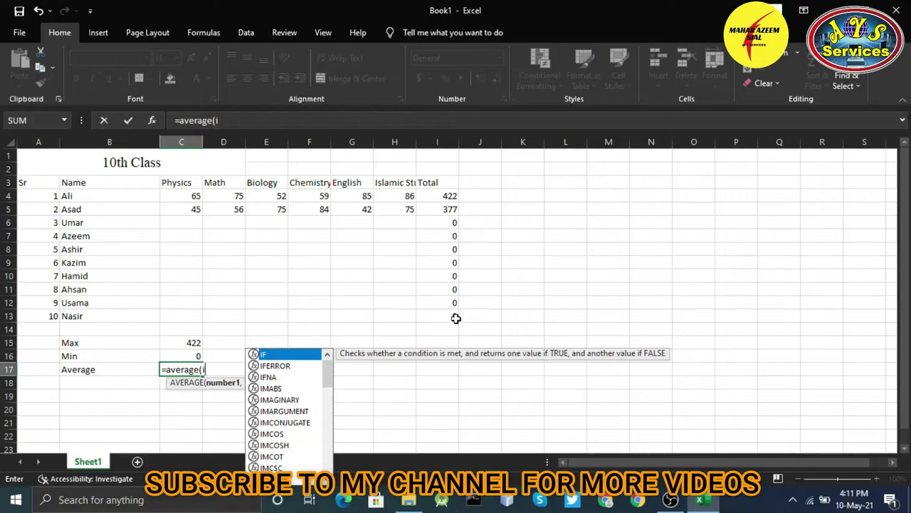
pyautogui.write('4')
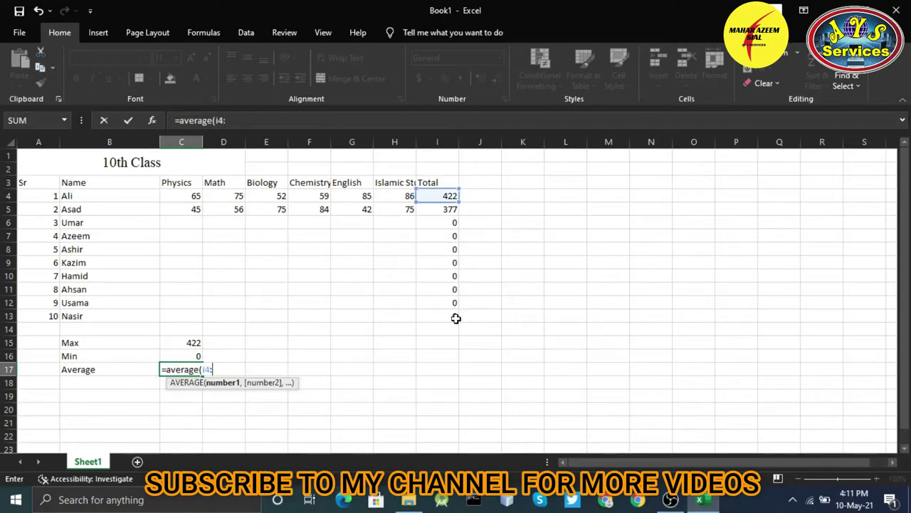
pyautogui.write(':i13')
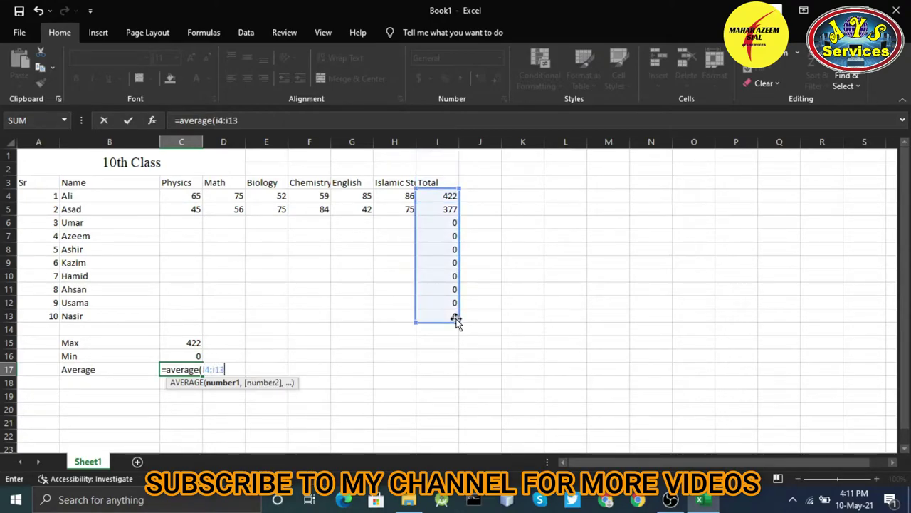
pyautogui.write(')')
pyautogui.press('Return')
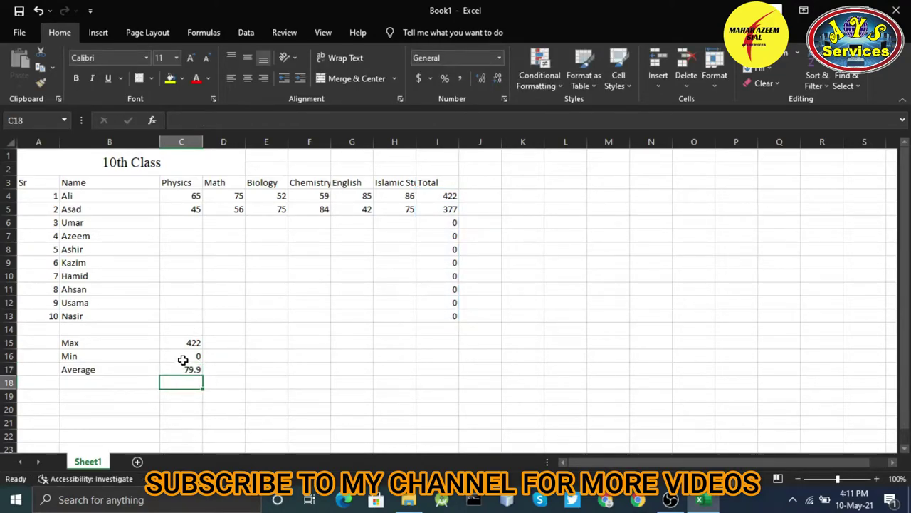
# Review the Max, Min and Average formulas in C15 to C17.
pyautogui.click(184, 357)
pyautogui.click(183, 365)
pyautogui.click(185, 344)
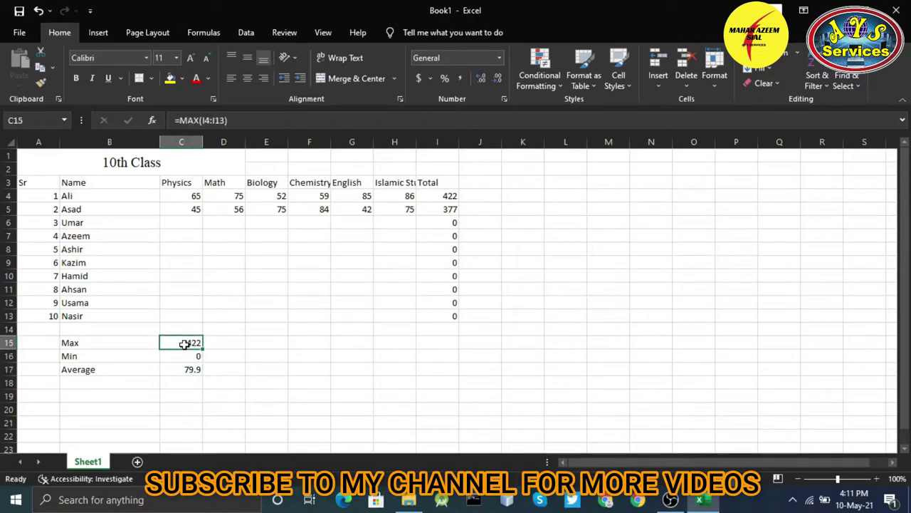
pyautogui.click(187, 368)
pyautogui.click(185, 353)
pyautogui.click(186, 344)
pyautogui.click(484, 185)
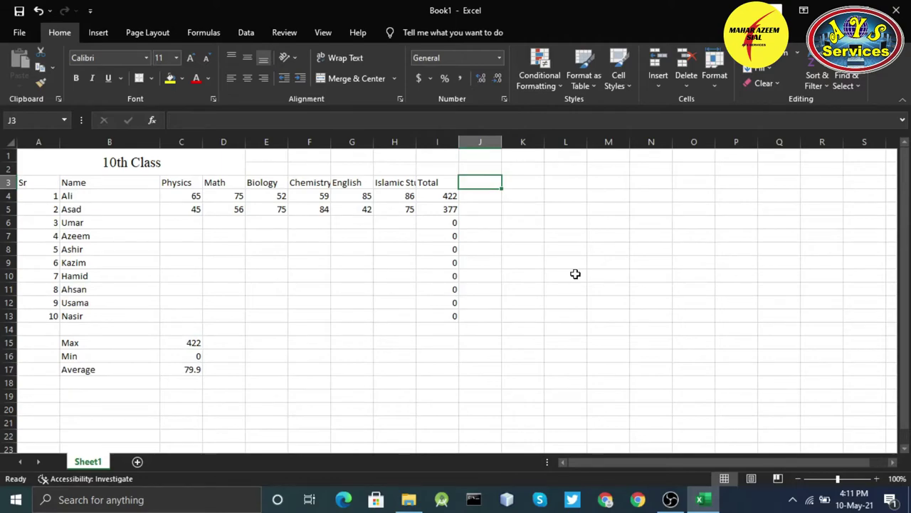
pyautogui.click(532, 183)
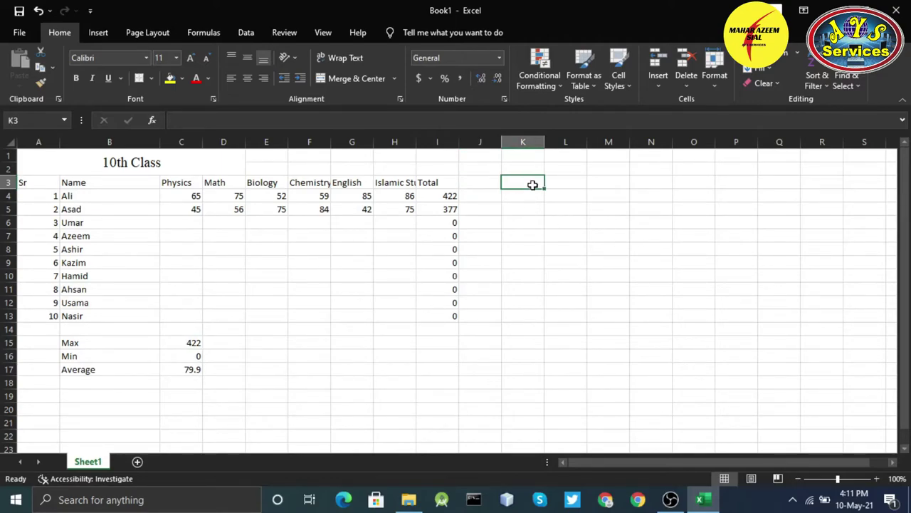
pyautogui.click(576, 183)
pyautogui.click(636, 183)
pyautogui.click(487, 184)
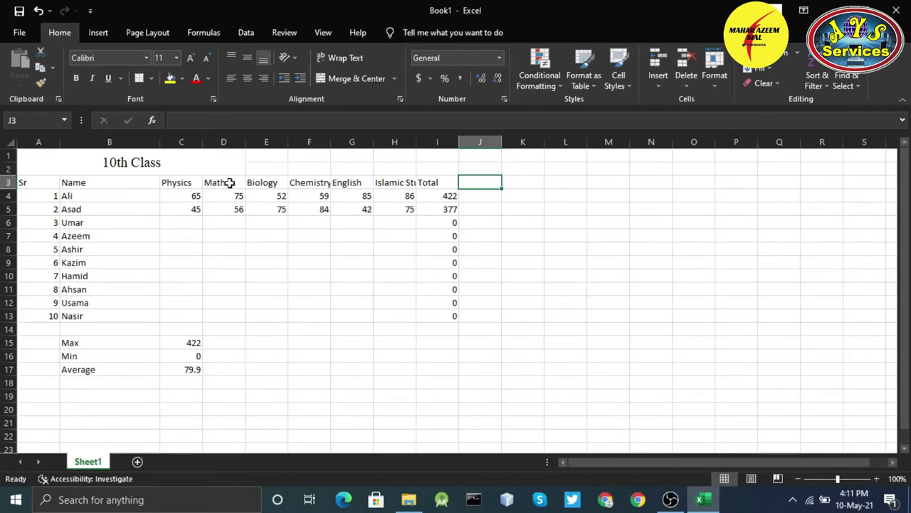
# Examine the subject headings from Physics to Islamic Studies with the first student's marks and total.
pyautogui.click(187, 181)
pyautogui.click(210, 185)
pyautogui.click(214, 196)
pyautogui.click(257, 184)
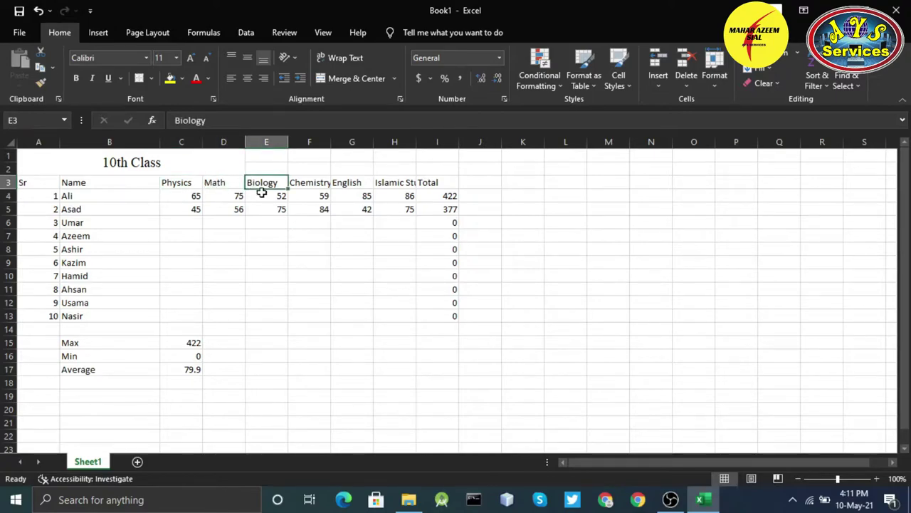
pyautogui.click(261, 194)
pyautogui.click(335, 187)
pyautogui.click(313, 194)
pyautogui.click(353, 185)
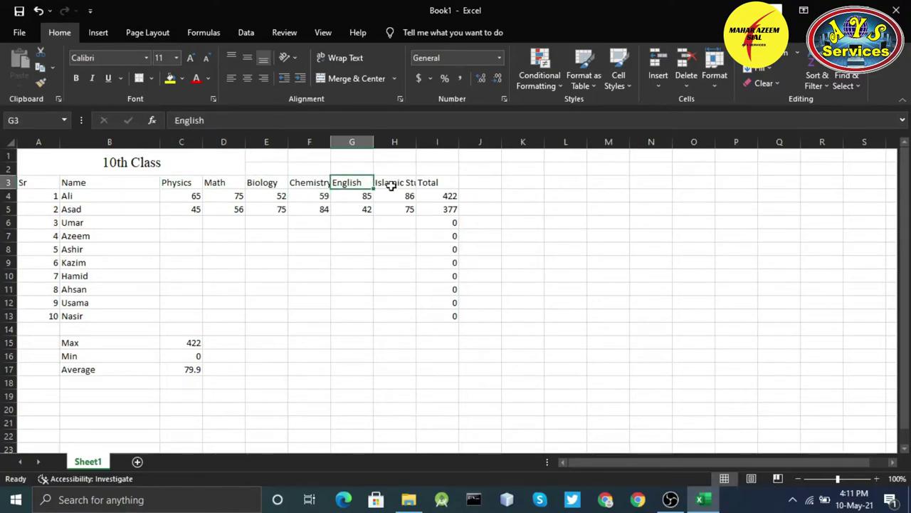
pyautogui.click(395, 185)
pyautogui.click(397, 193)
pyautogui.click(435, 195)
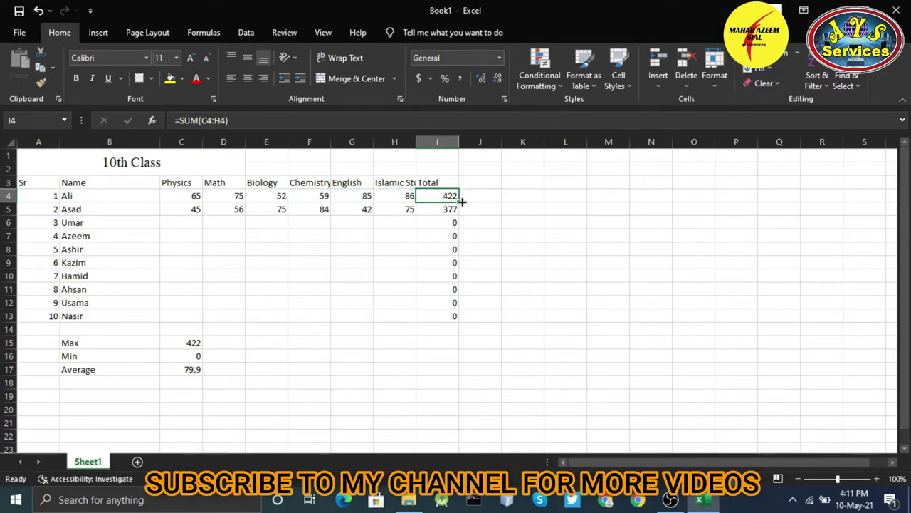
# Add the heading Max Marks in J3, beside the Total column.
pyautogui.click(485, 183)
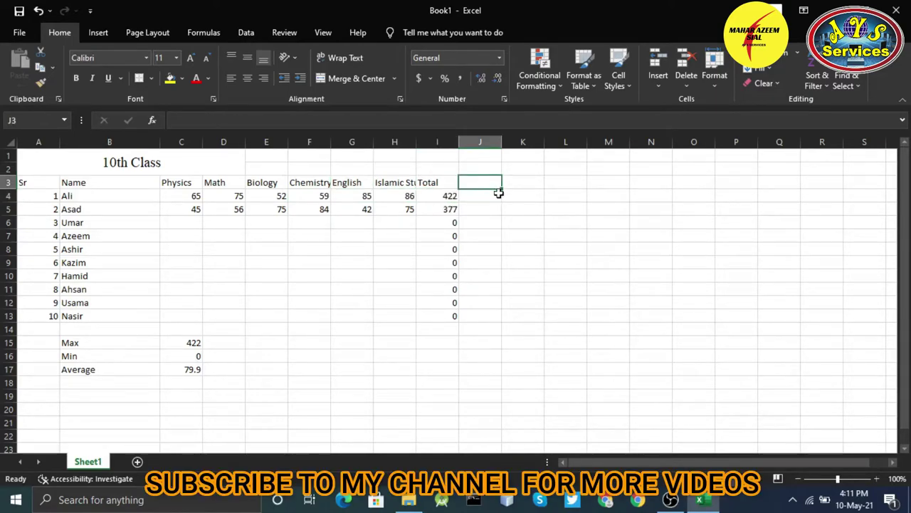
pyautogui.write('Ma')
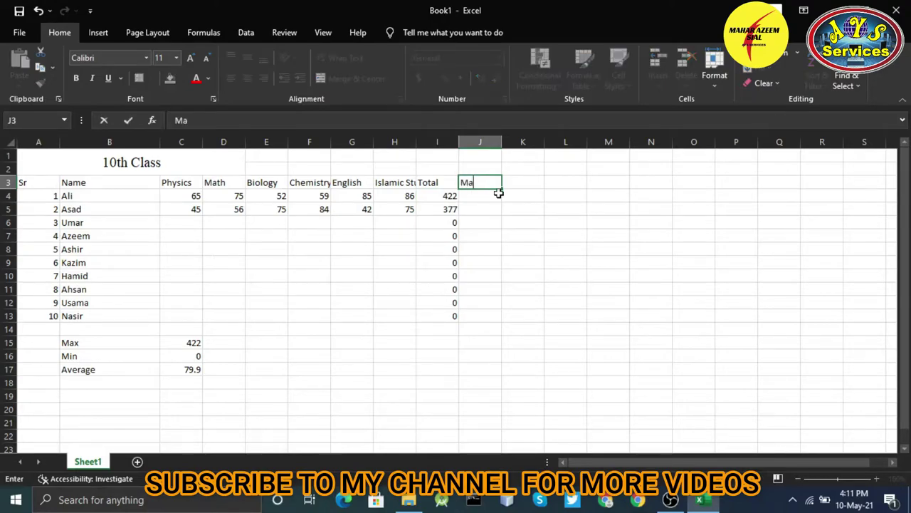
pyautogui.write('x')
pyautogui.hotkey('ctrl', 'Return')
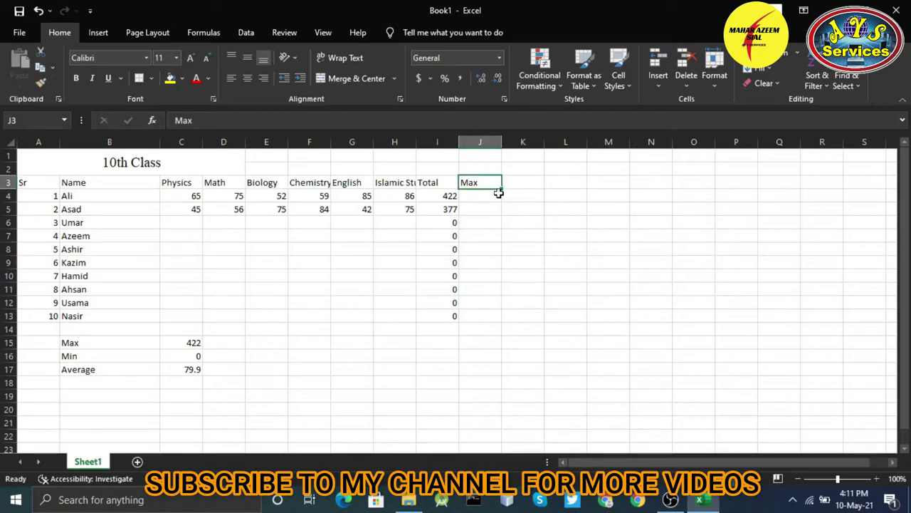
pyautogui.press('XF86MonBrightnessDown')
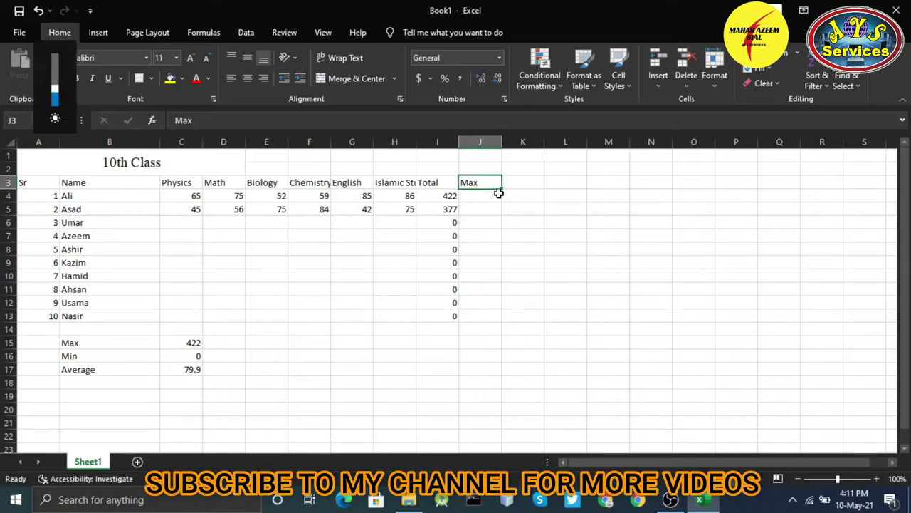
pyautogui.doubleClick(494, 182)
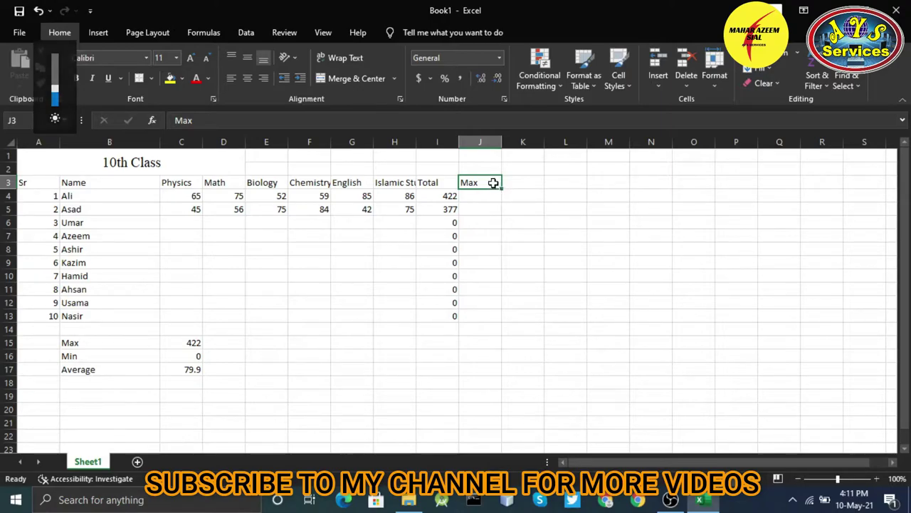
pyautogui.write('Ma')
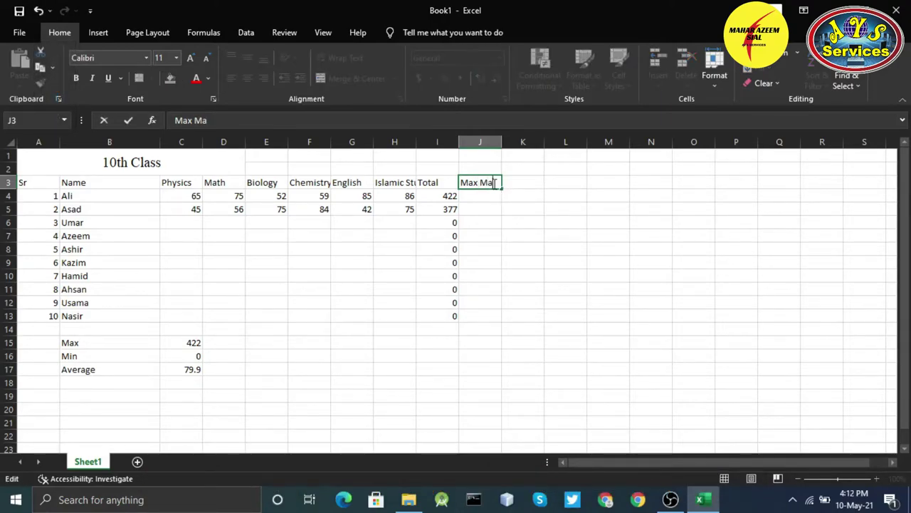
pyautogui.write('rks')
pyautogui.press('Return')
# Add the headings Min Marks in K3 and Percentage in L3.
pyautogui.press('Up')
pyautogui.press('Right')
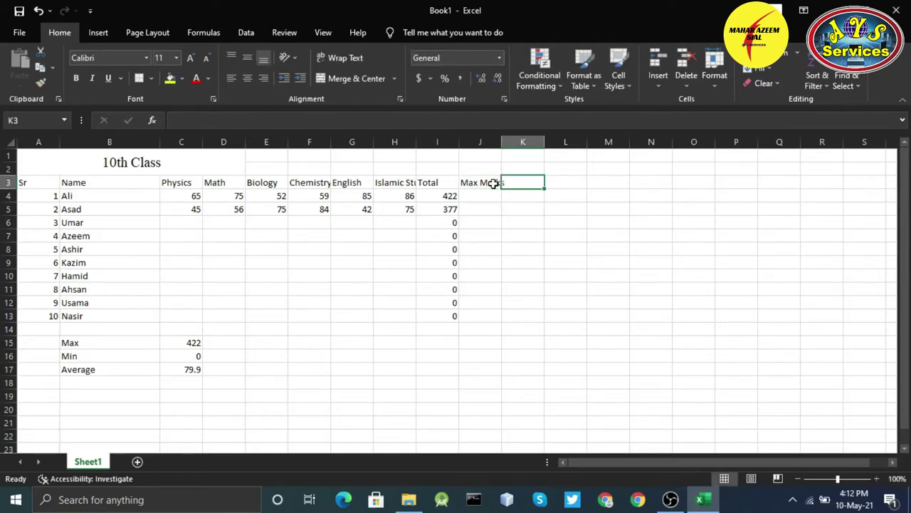
pyautogui.write('Min')
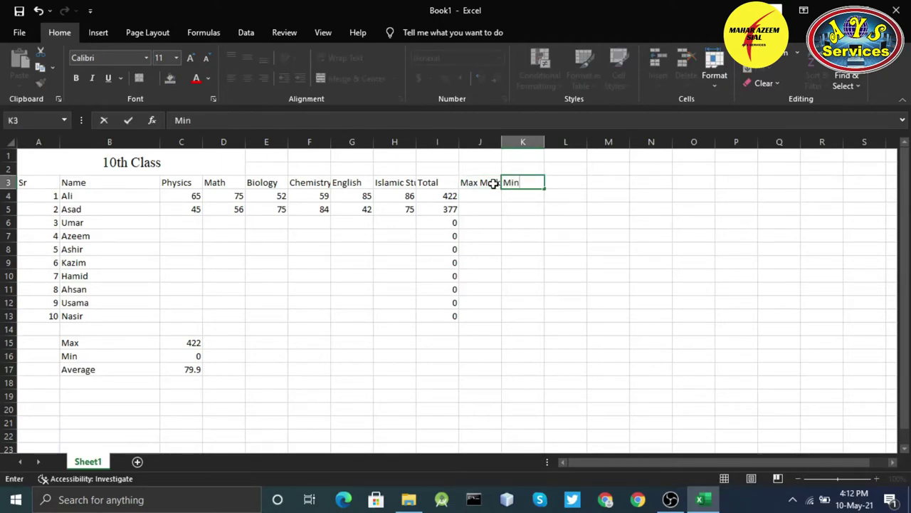
pyautogui.write(' Marks')
pyautogui.press('Tab')
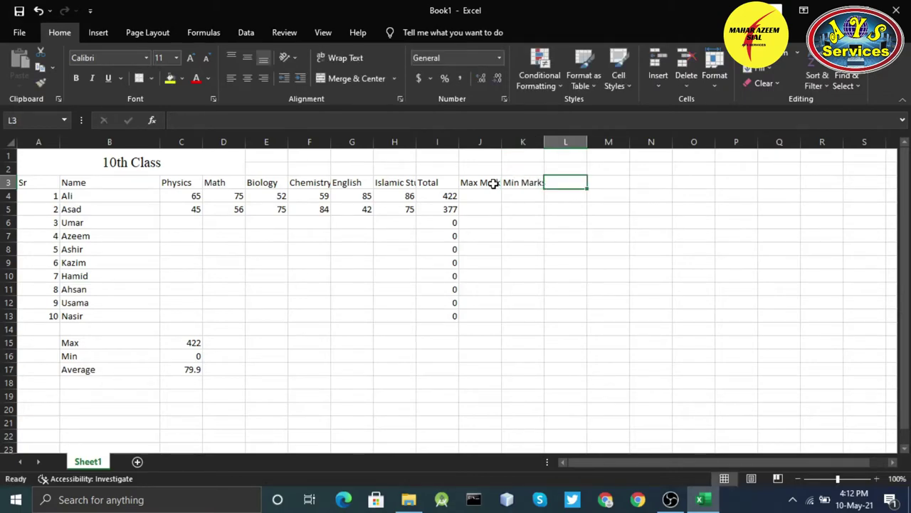
pyautogui.write('Percentage')
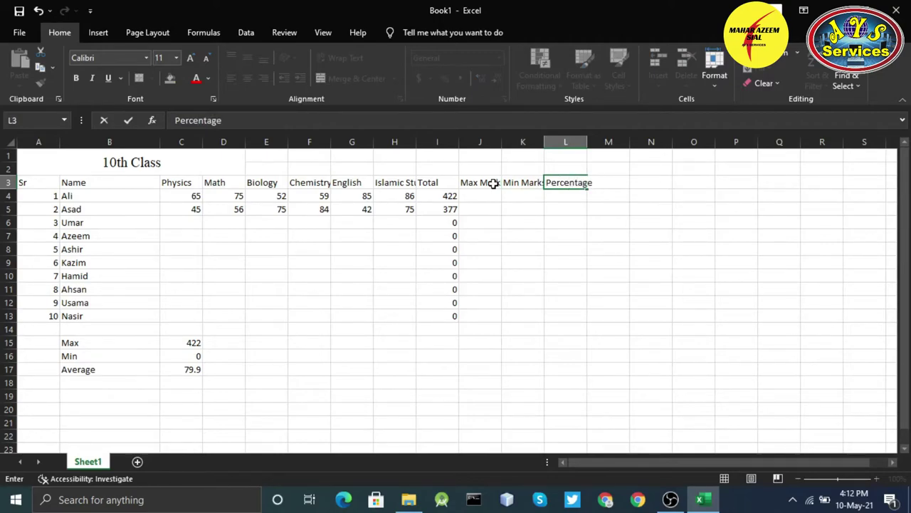
pyautogui.press('Tab')
# Go over the first student's cells under the Max Marks, Min Marks and Percentage headings.
pyautogui.press('Down')
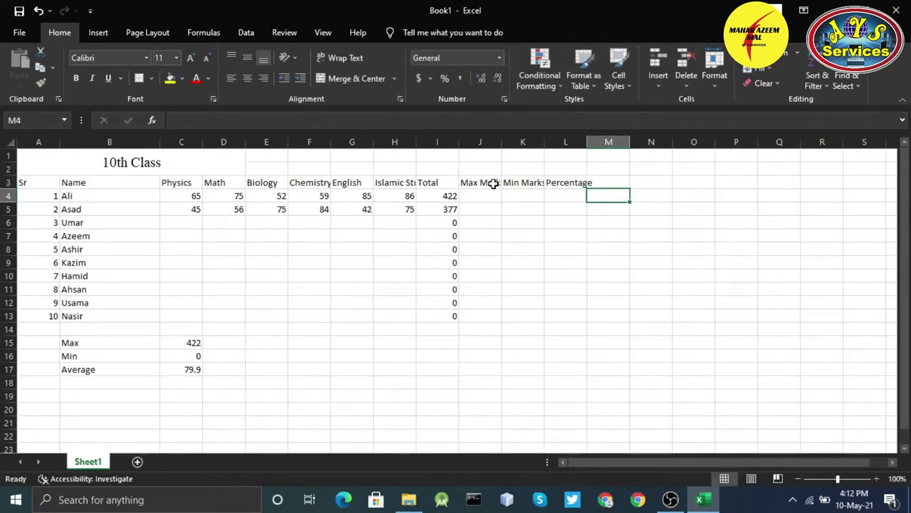
pyautogui.press('Left')
pyautogui.press('Left')
pyautogui.press('Left')
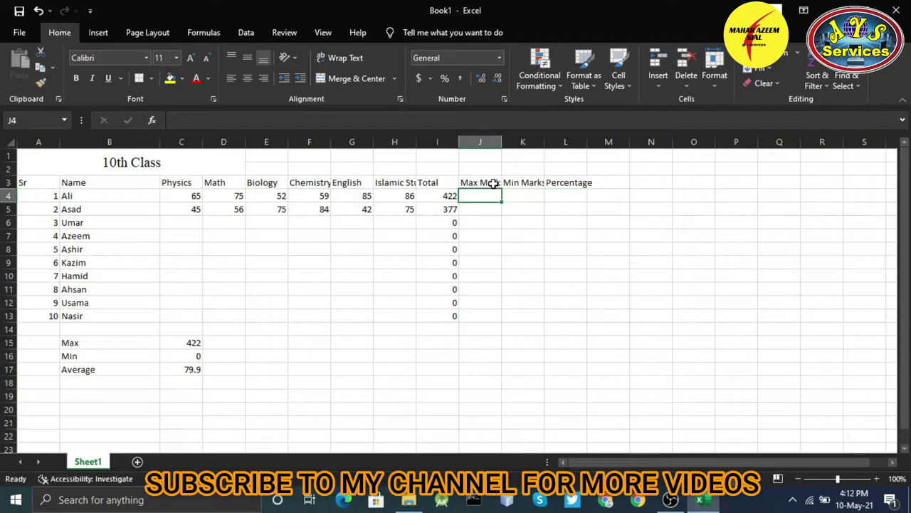
pyautogui.press('Right')
pyautogui.press('Right')
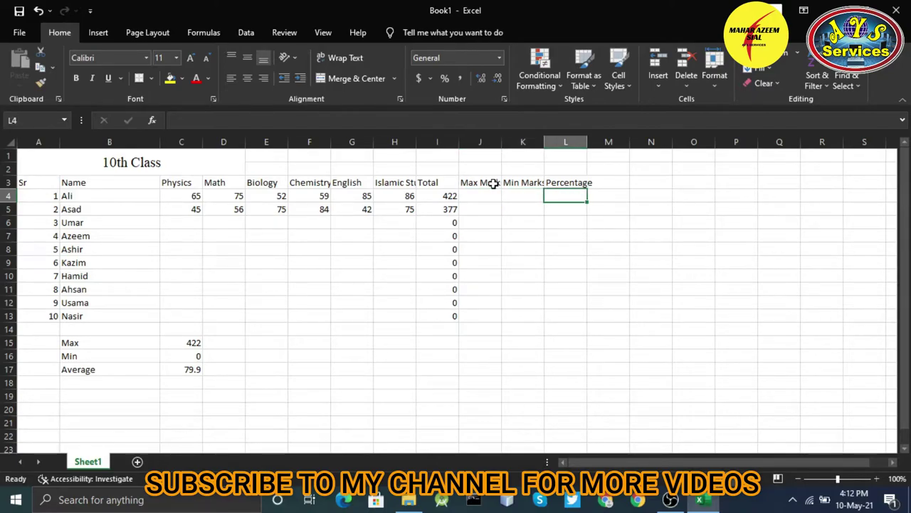
pyautogui.press('Up')
pyautogui.press('Left')
pyautogui.press('Down')
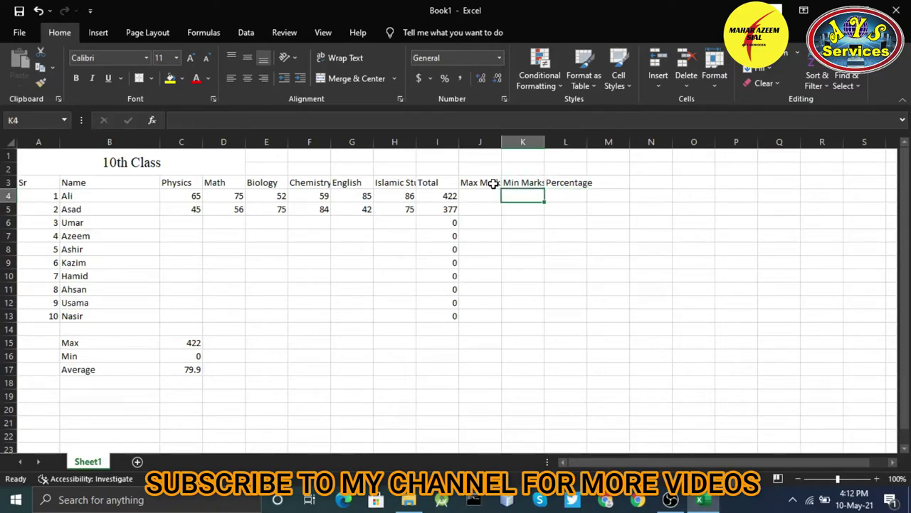
pyautogui.press('Left')
pyautogui.press('Right')
pyautogui.press('Right')
pyautogui.press('Left')
pyautogui.press('Left')
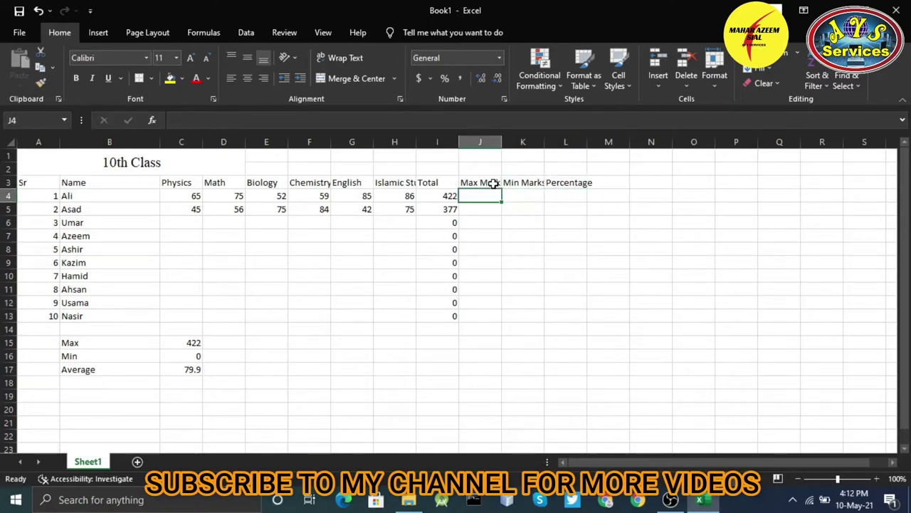
# Enter =max(c4:h4) in J4 to calculate the first student's highest subject mark.
pyautogui.write('=max')
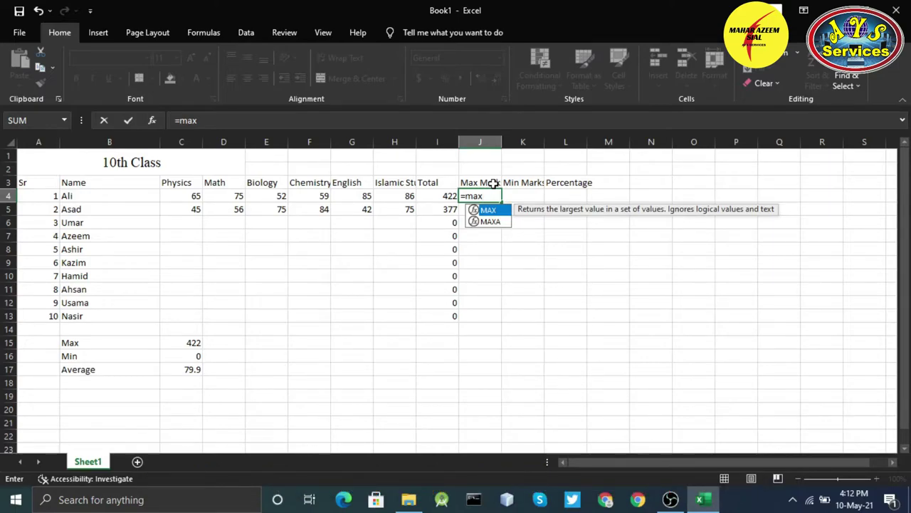
pyautogui.write('C')
pyautogui.press('BackSpace')
pyautogui.write('(c')
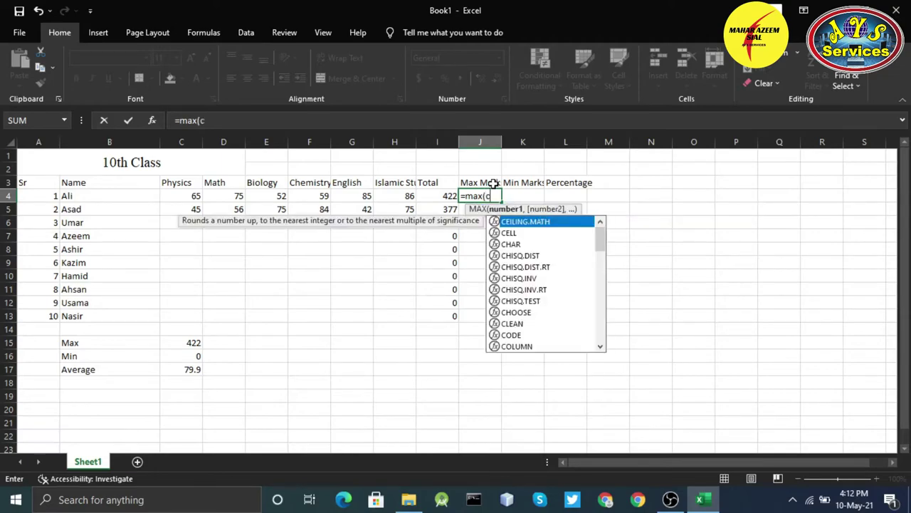
pyautogui.write('4')
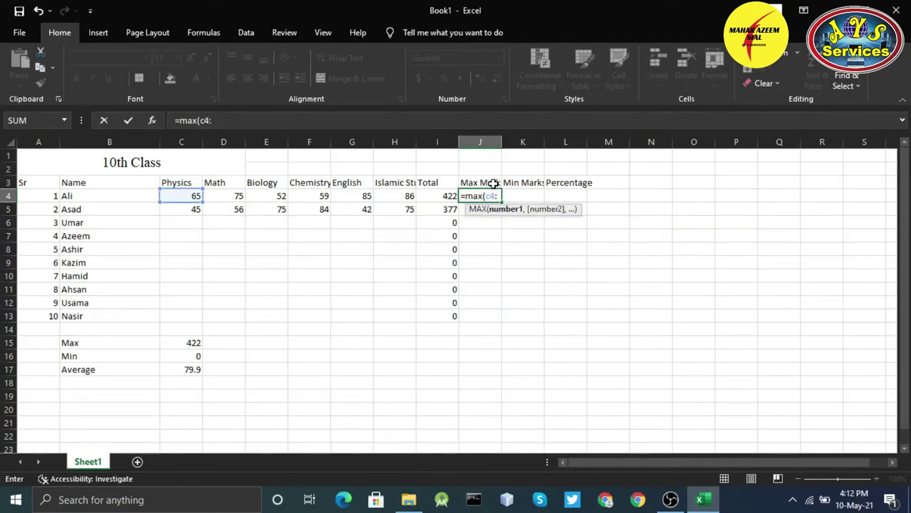
pyautogui.write(':h')
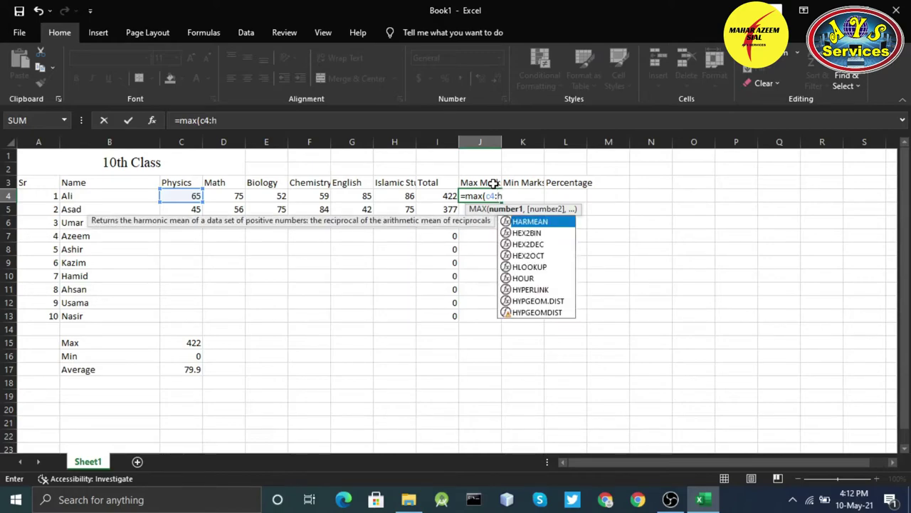
pyautogui.write('4)')
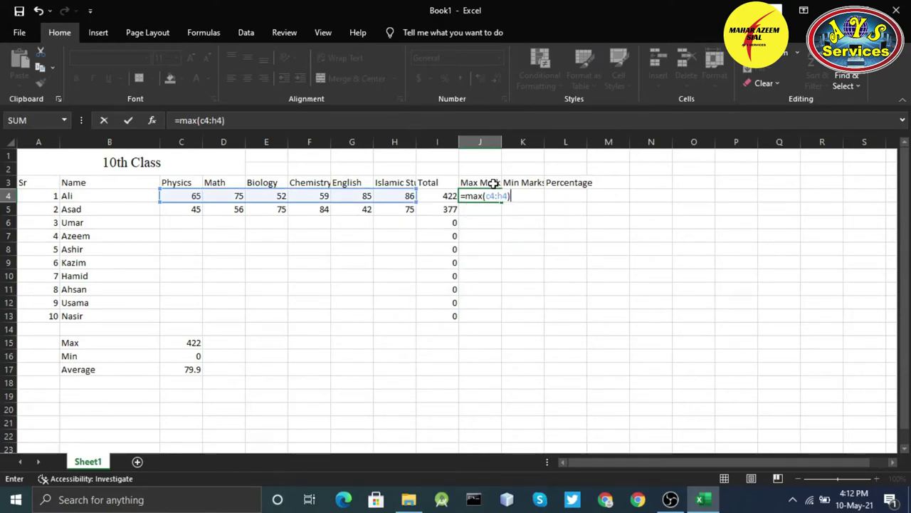
pyautogui.hotkey('ctrl', 'Return')
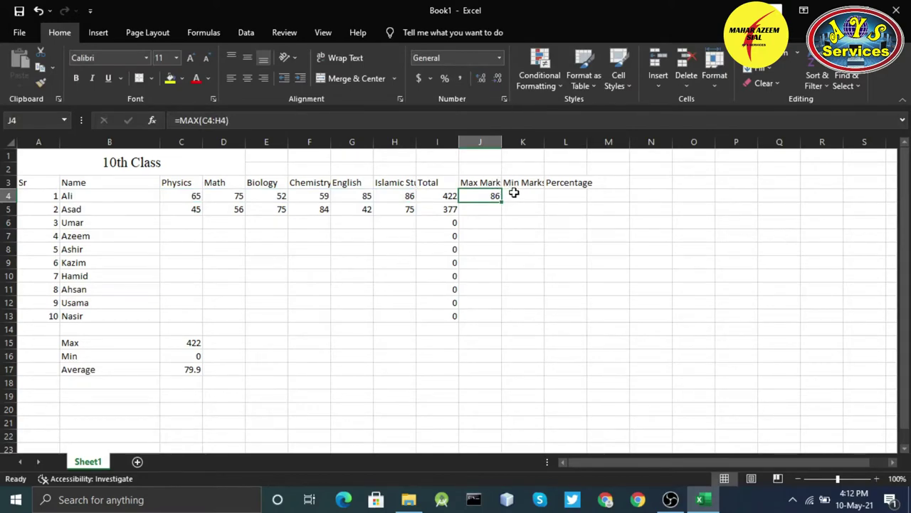
# Add the heading Average in M3, beside the Percentage column.
pyautogui.click(516, 195)
pyautogui.click(600, 183)
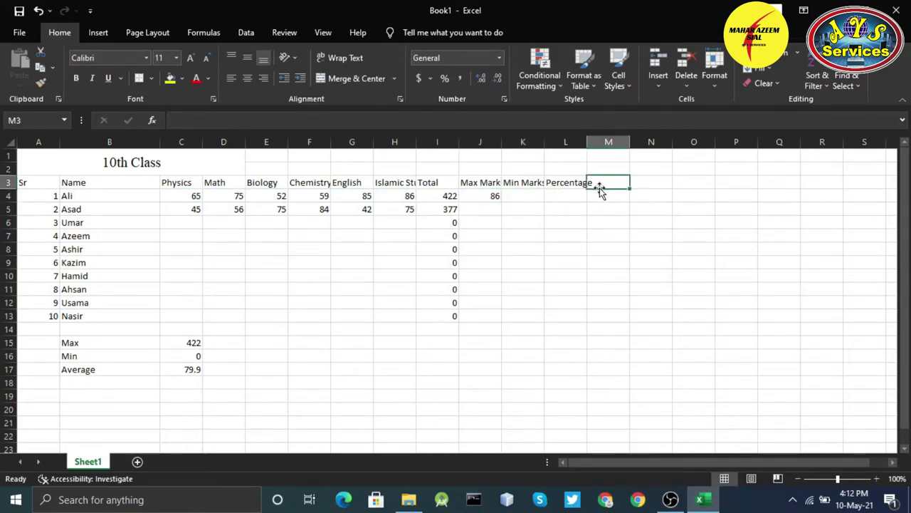
pyautogui.write('Averagf')
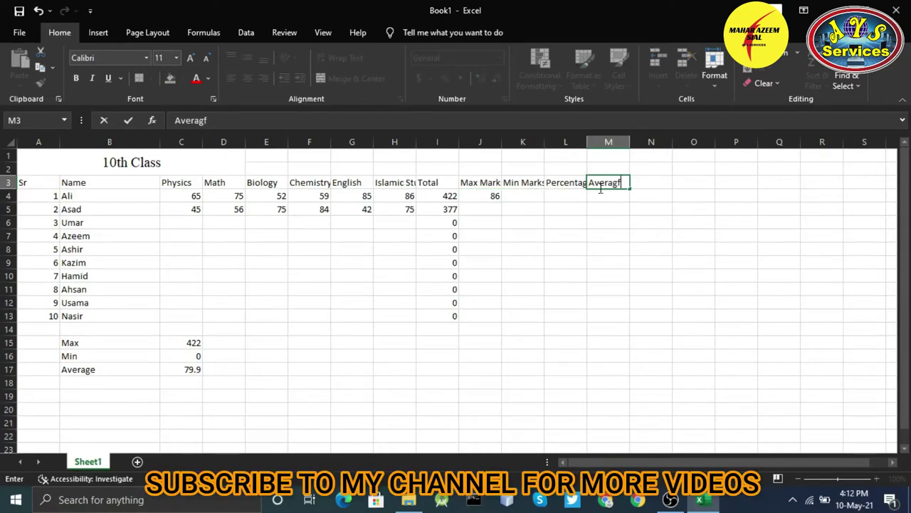
pyautogui.press('BackSpace')
pyautogui.write('e')
pyautogui.press('Return')
# Start a =min( formula in K4 for the first student's lowest subject mark.
pyautogui.press('Left')
pyautogui.press('Left')
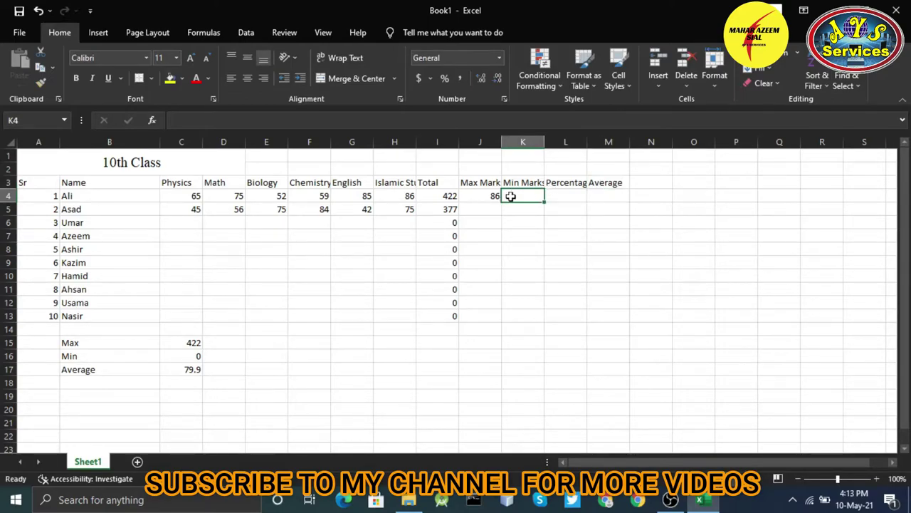
pyautogui.write('=min')
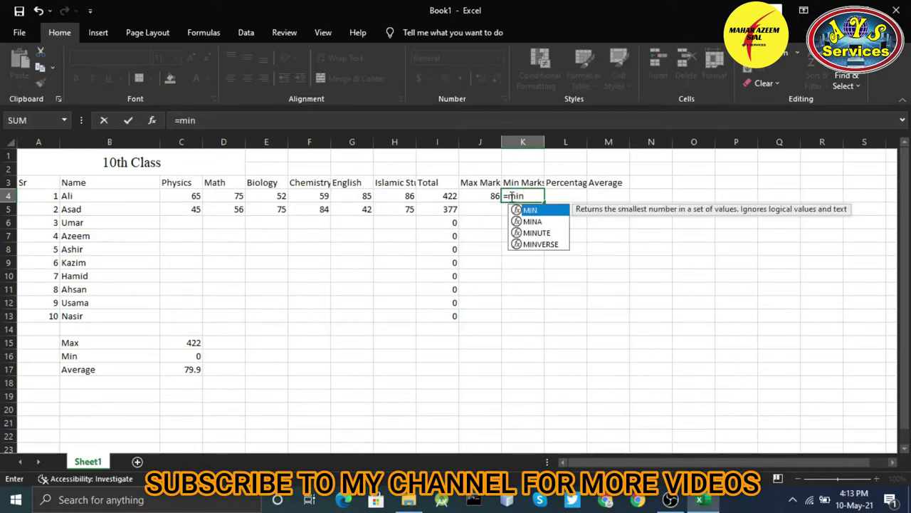
pyautogui.write('(')
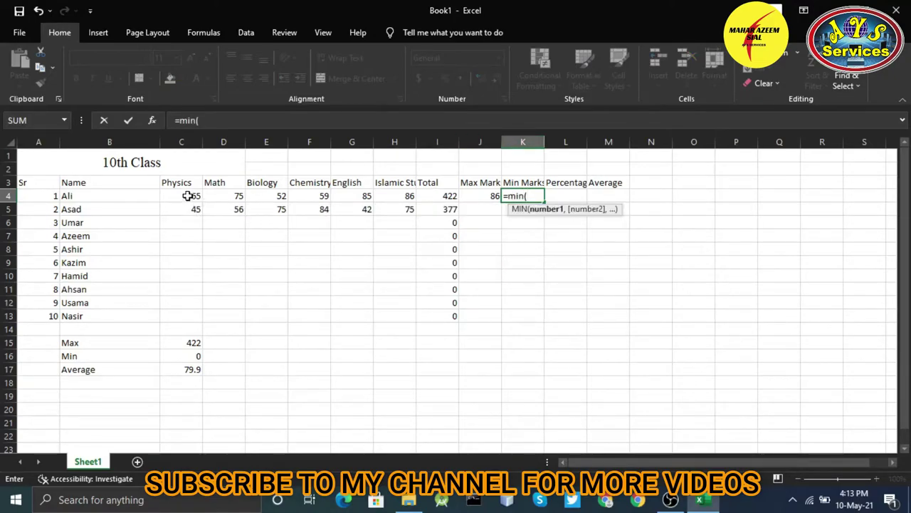
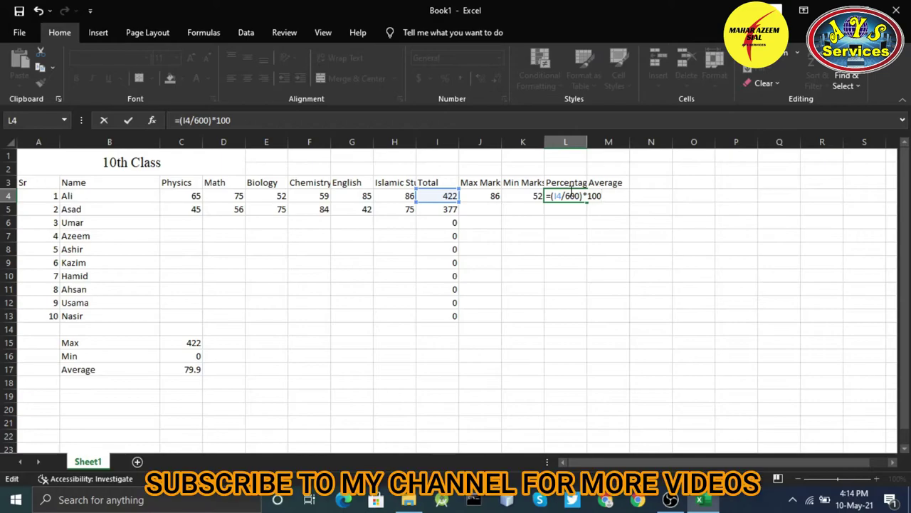
# Review the first student's Percentage formula in L4 and Average formula in M4.
pyautogui.press('Return')
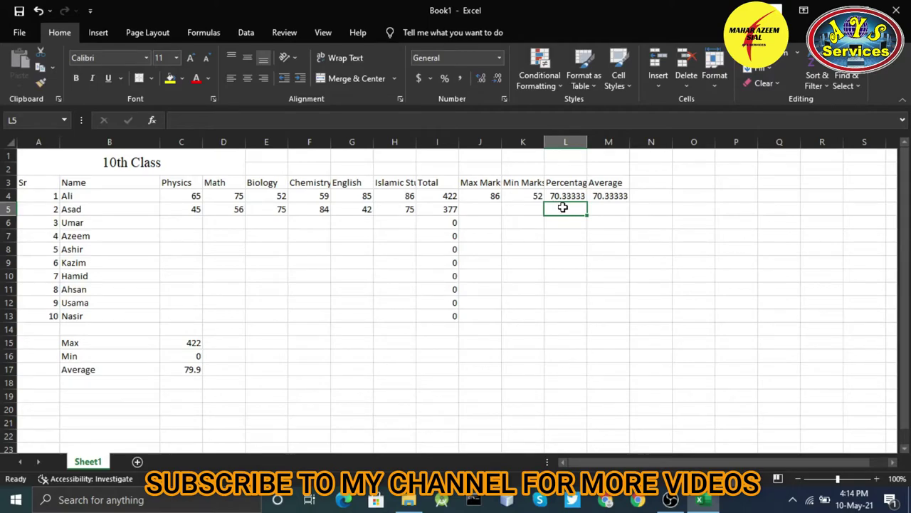
pyautogui.click(603, 197)
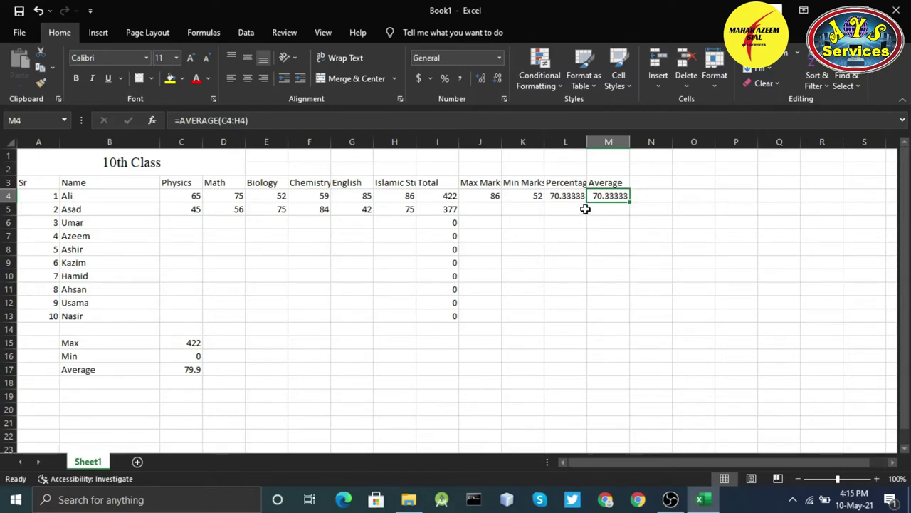
pyautogui.click(192, 223)
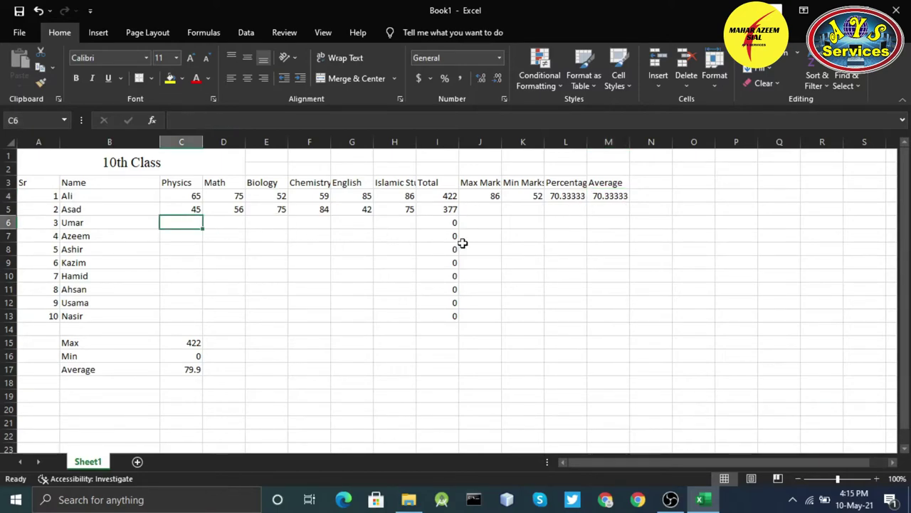
# Copy the Max Marks, Min Marks, Percentage and Average formulas in J4:M4 down through row 13 for all students.
pyautogui.click(493, 197)
pyautogui.moveTo(493, 197); pyautogui.dragTo(626, 193)
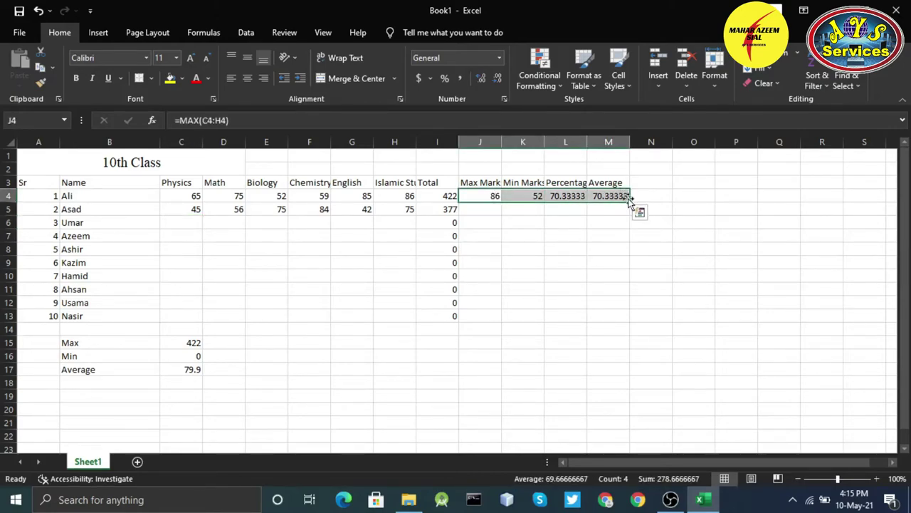
pyautogui.moveTo(629, 202); pyautogui.dragTo(623, 317)
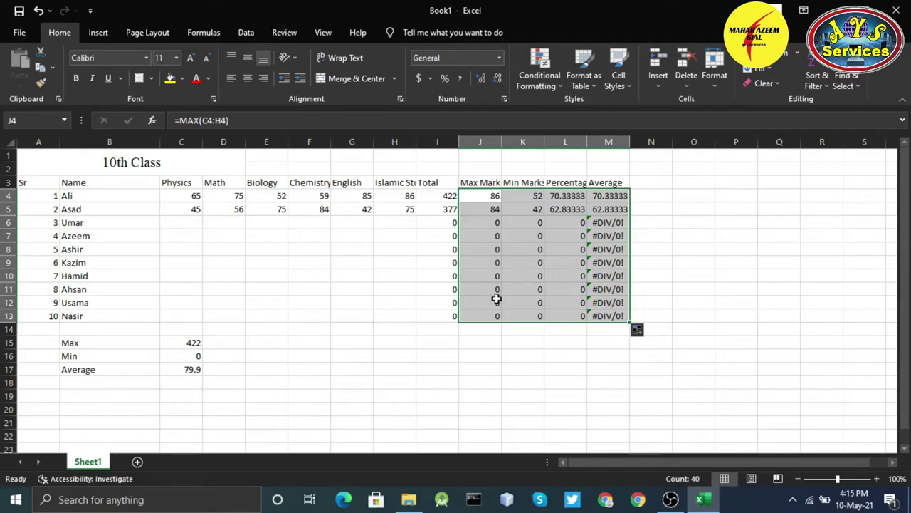
pyautogui.click(483, 225)
pyautogui.click(505, 315)
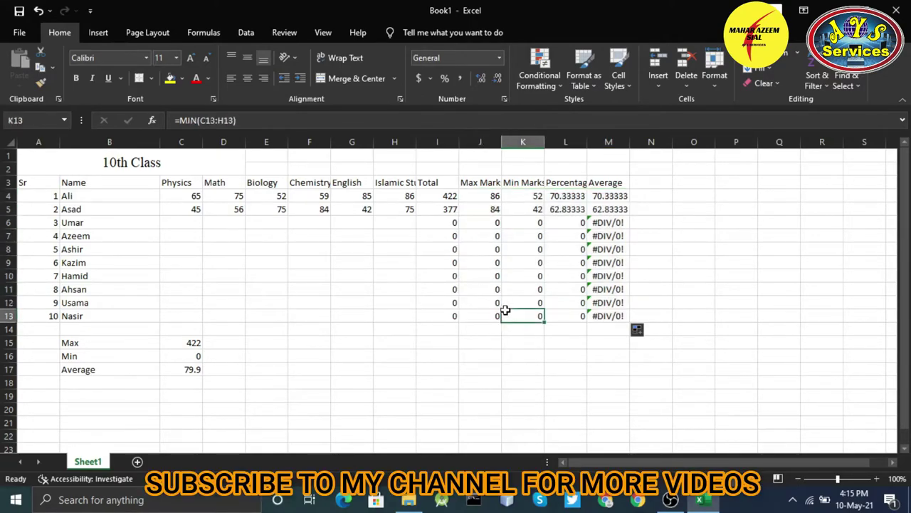
pyautogui.click(596, 223)
# Enter 74 as the third student's Physics mark in C6.
pyautogui.click(193, 223)
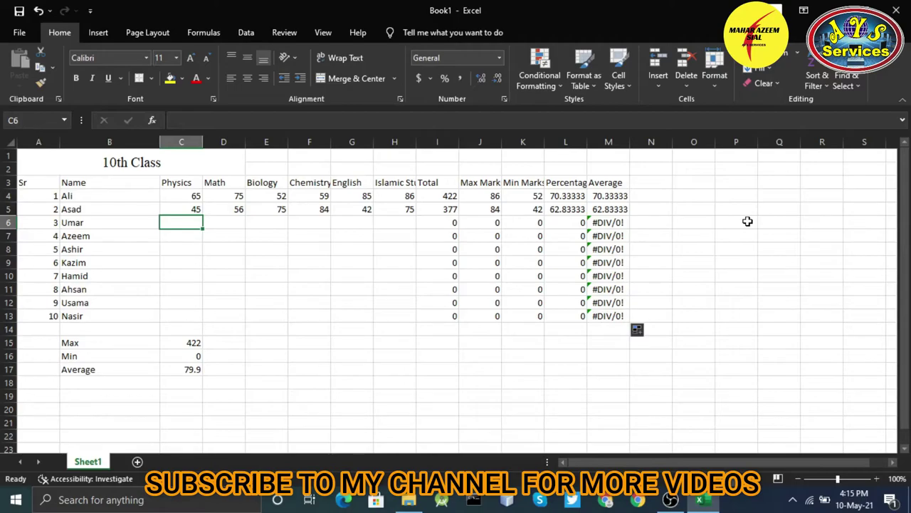
pyautogui.write('74')
pyautogui.press('Return')
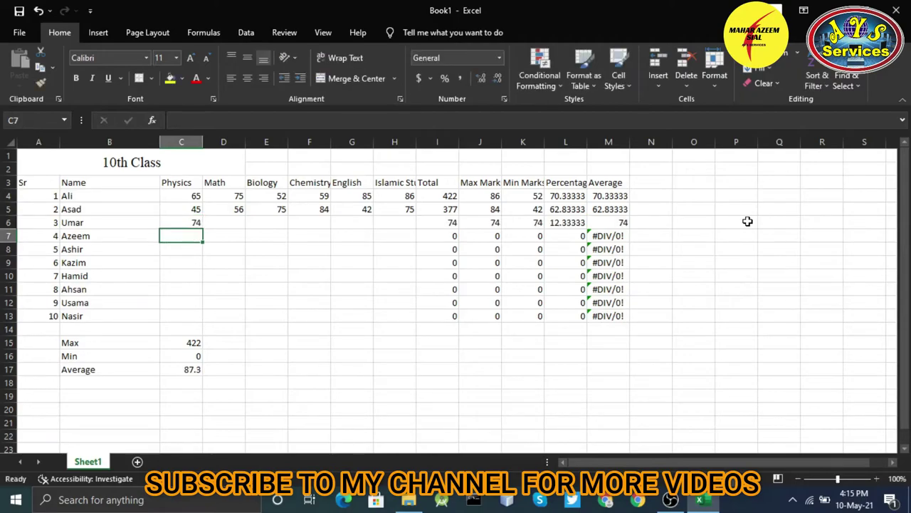
# Enter 52, 65 and 58 as the third student's Math, Biology and Chemistry marks in D6:F6.
pyautogui.press('Up')
pyautogui.press('Right')
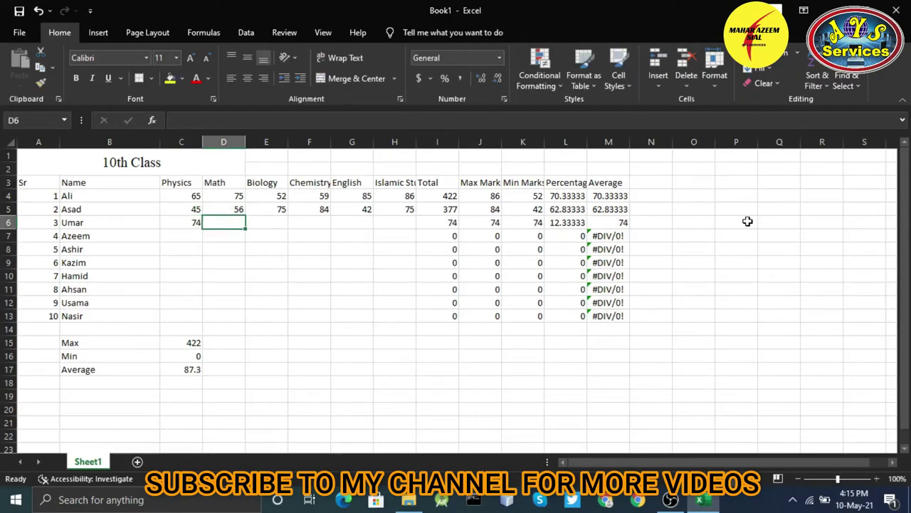
pyautogui.write('52')
pyautogui.press('Return')
pyautogui.press('Up')
pyautogui.press('Right')
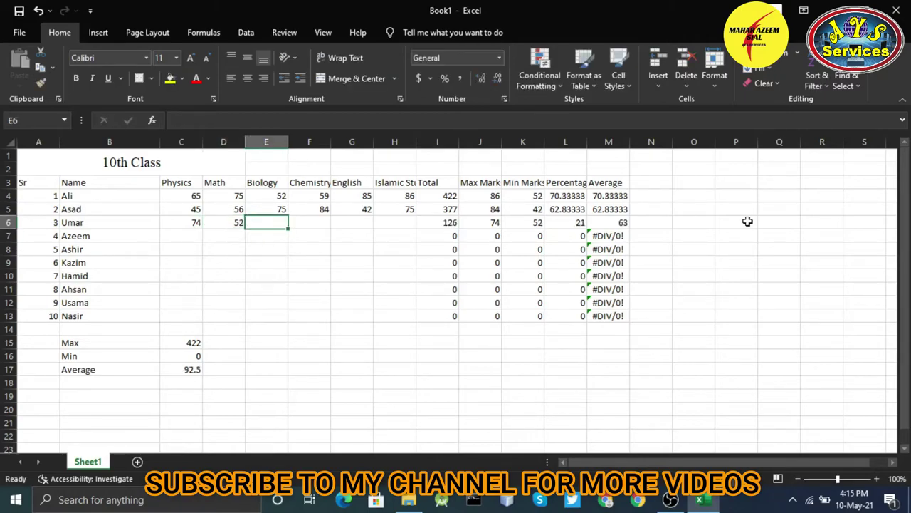
pyautogui.write('65')
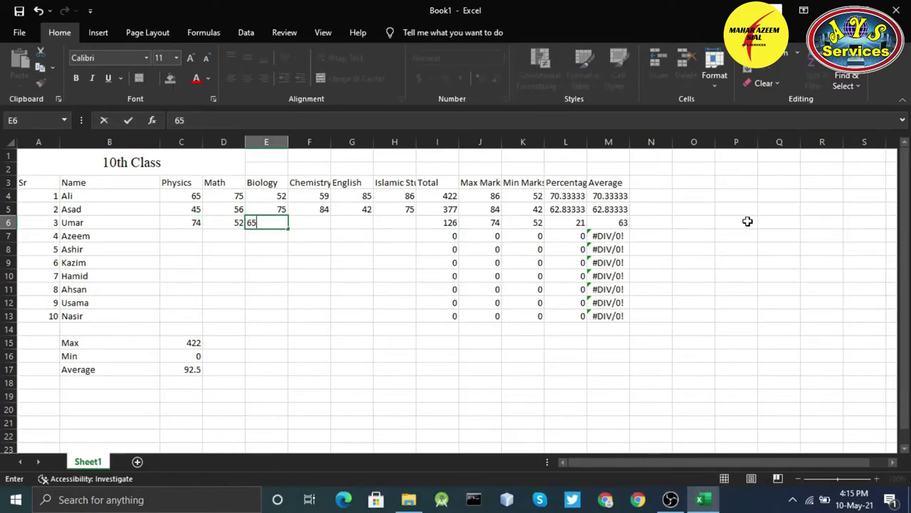
pyautogui.press('Tab')
pyautogui.write('58')
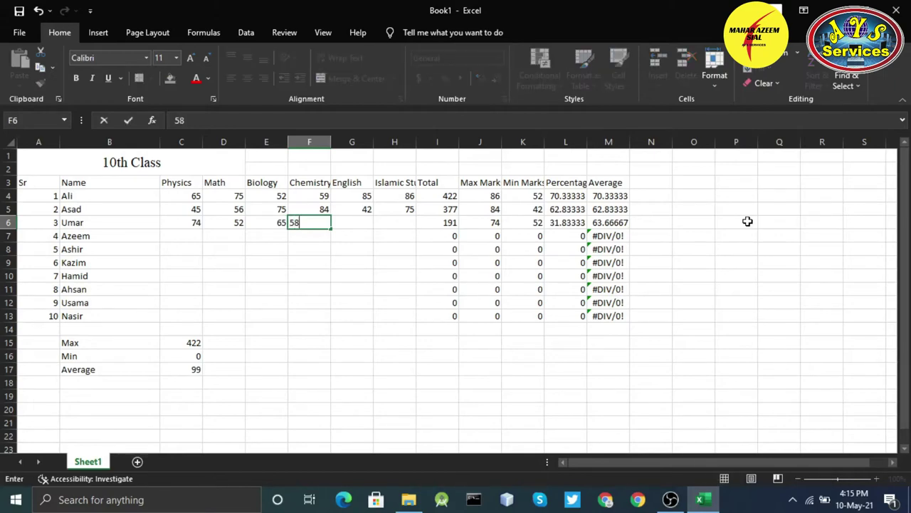
pyautogui.press('Tab')
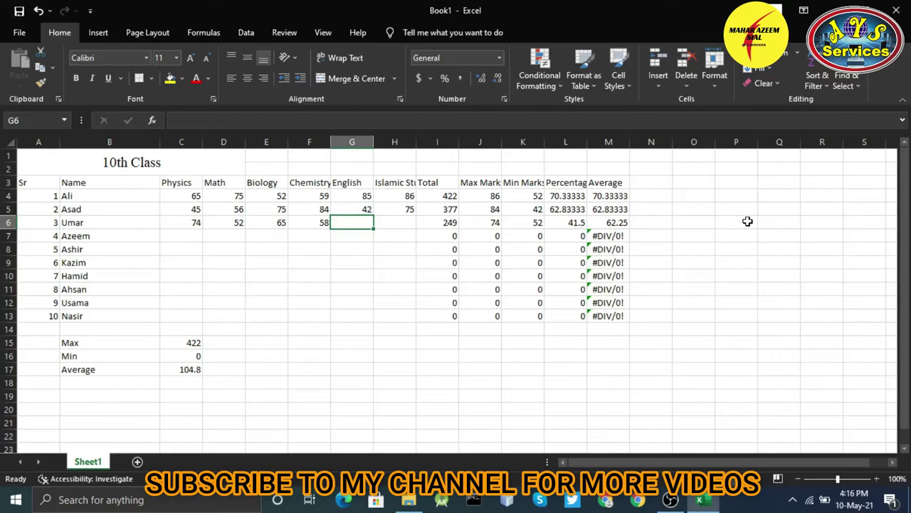
# Enter 56 and 78 as the third student's English and Islamic Studies marks in G6:H6.
pyautogui.write('56')
pyautogui.press('Tab')
pyautogui.write('7')
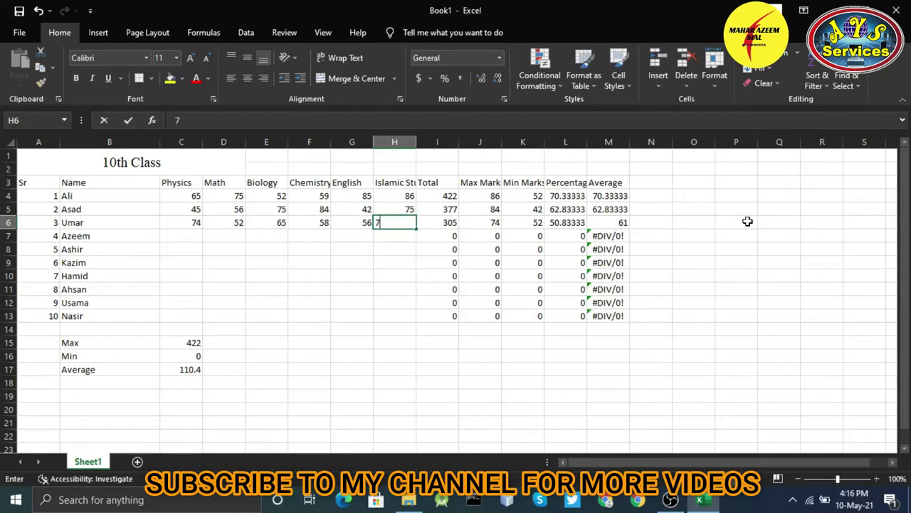
pyautogui.write('8')
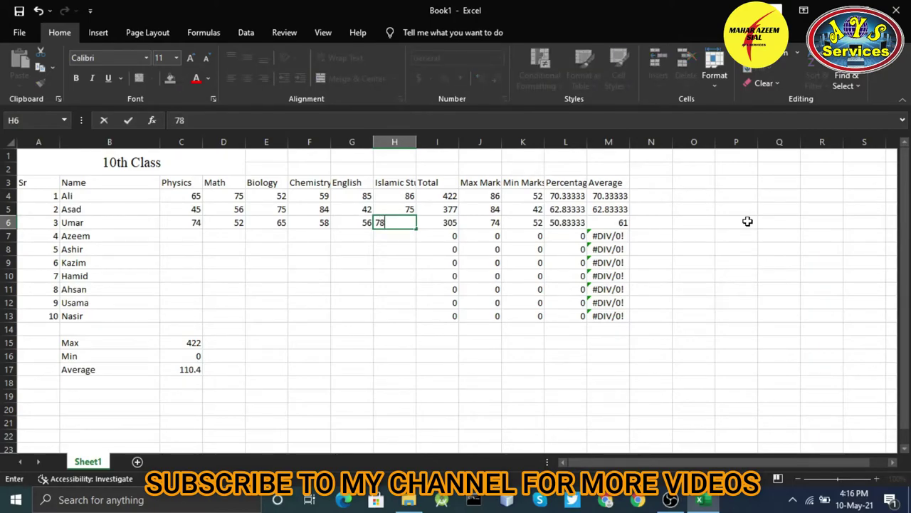
pyautogui.press('Return')
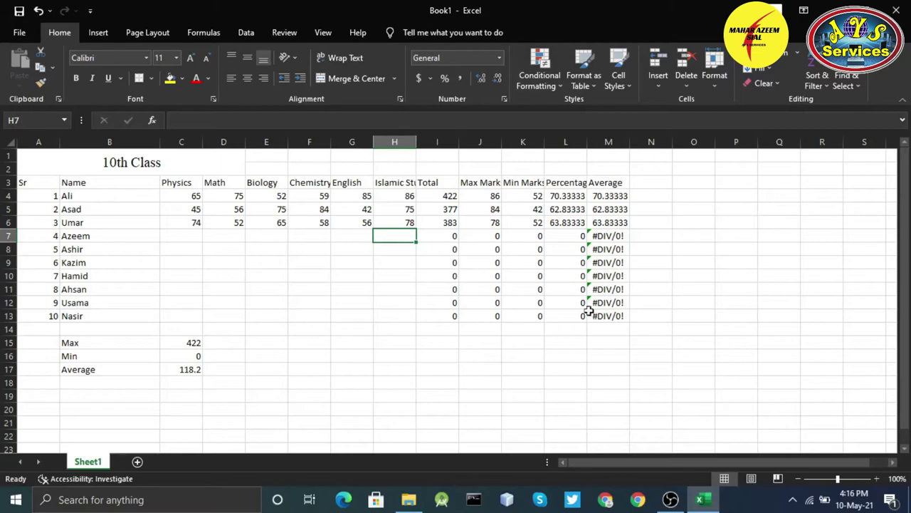
# Review the class Average formula in C17 and the third student's Percentage and Average formulas in L6 and M6.
pyautogui.click(185, 368)
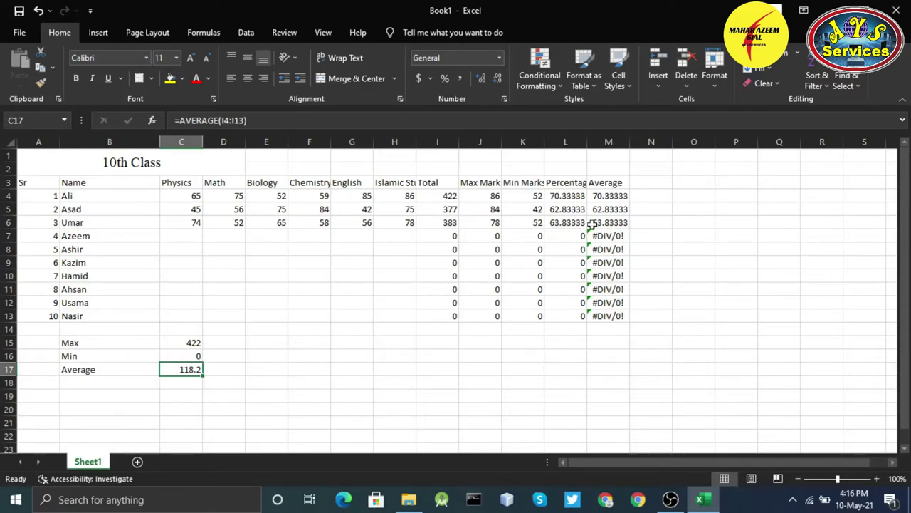
pyautogui.click(564, 222)
pyautogui.click(610, 234)
pyautogui.click(609, 223)
pyautogui.click(554, 223)
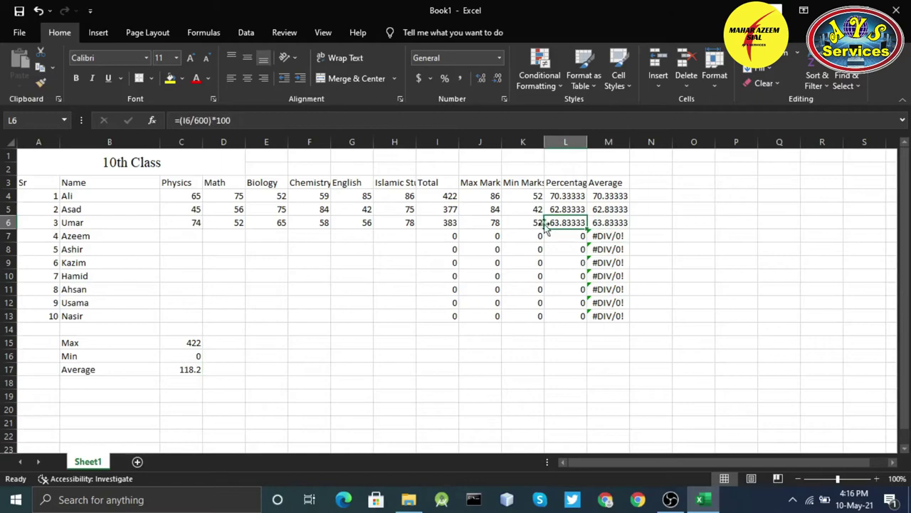
# Enter 14, 54 and 42 as the fourth student's Physics, Math and Biology marks in C7:E7.
pyautogui.click(189, 233)
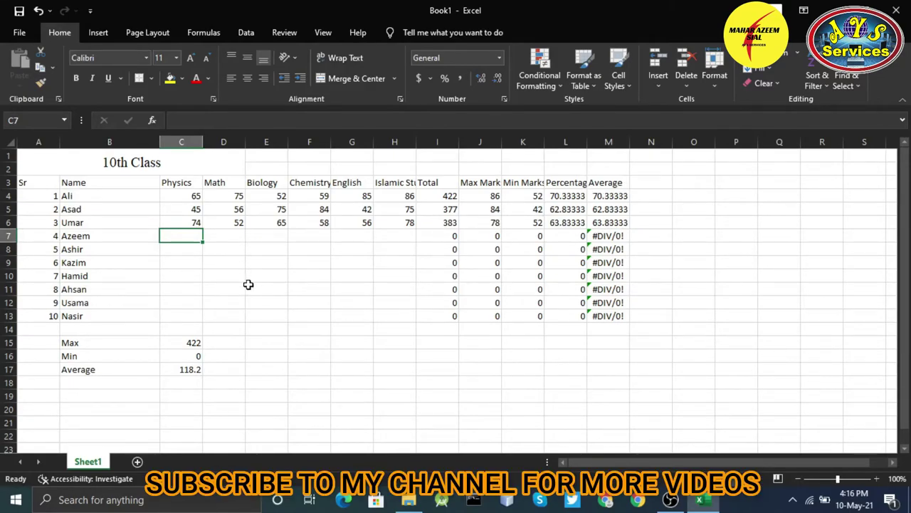
pyautogui.write('14')
pyautogui.press('Tab')
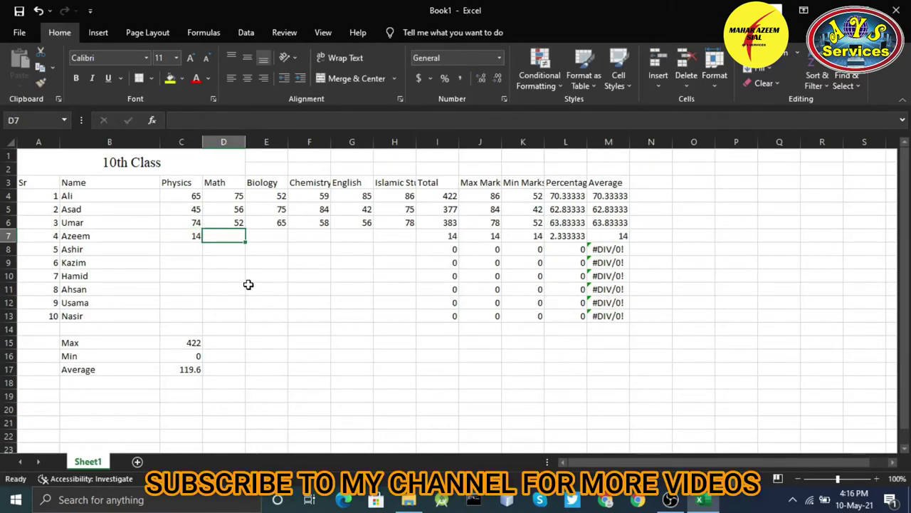
pyautogui.write('54')
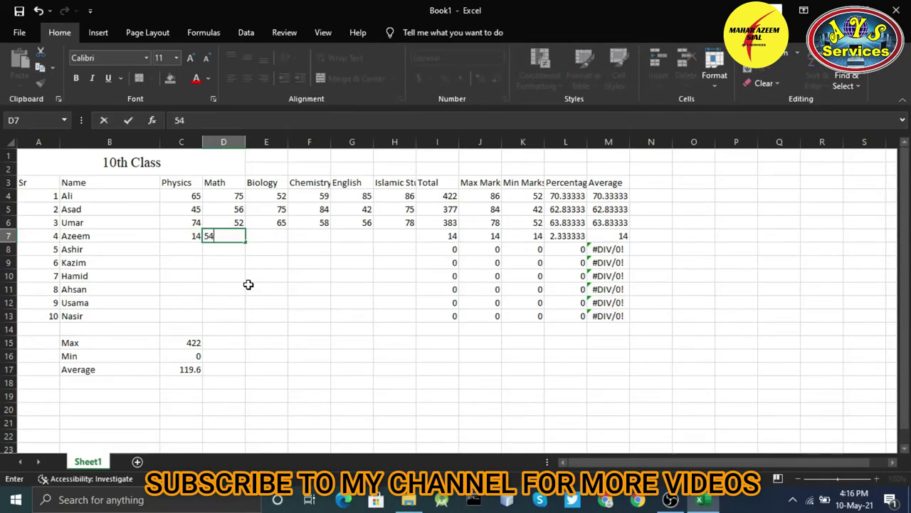
pyautogui.press('Tab')
pyautogui.write('42')
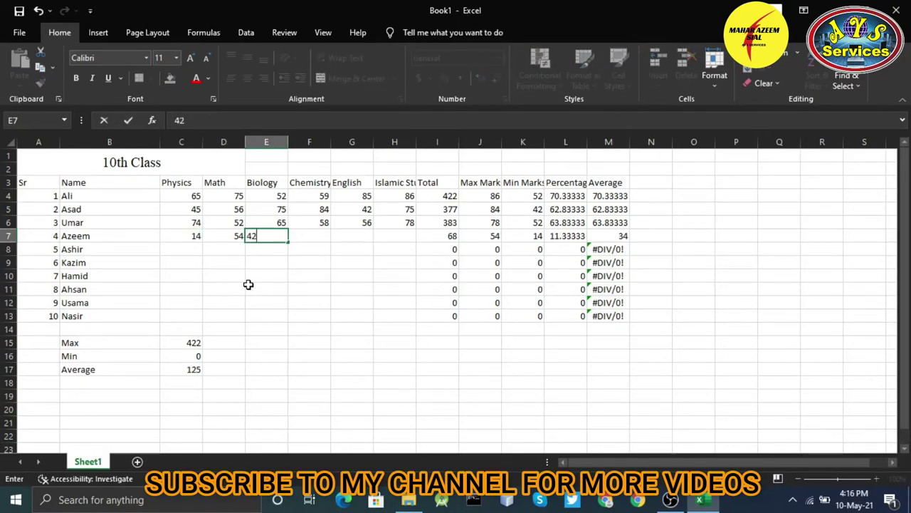
pyautogui.press('Tab')
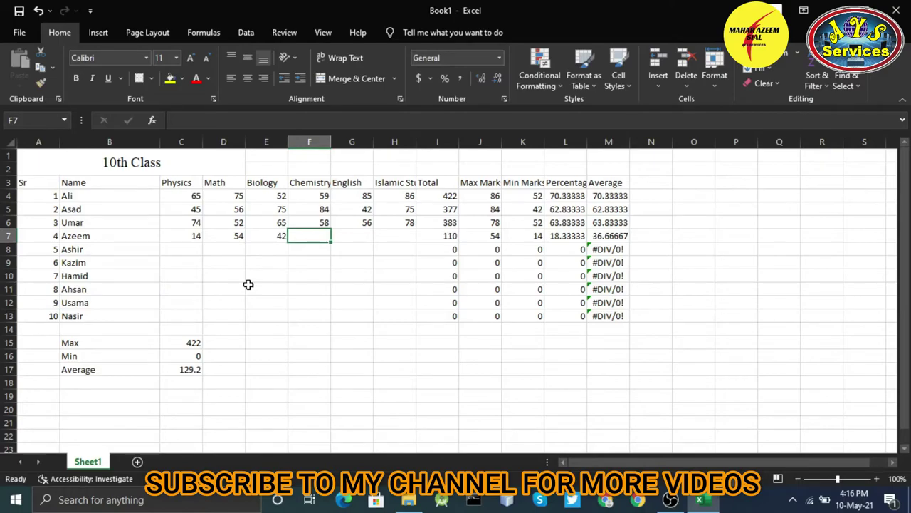
# Enter 65, 42 and 56 as the fourth student's Chemistry, English and Islamic Studies marks in F7:H7.
pyautogui.write('65')
pyautogui.press('Tab')
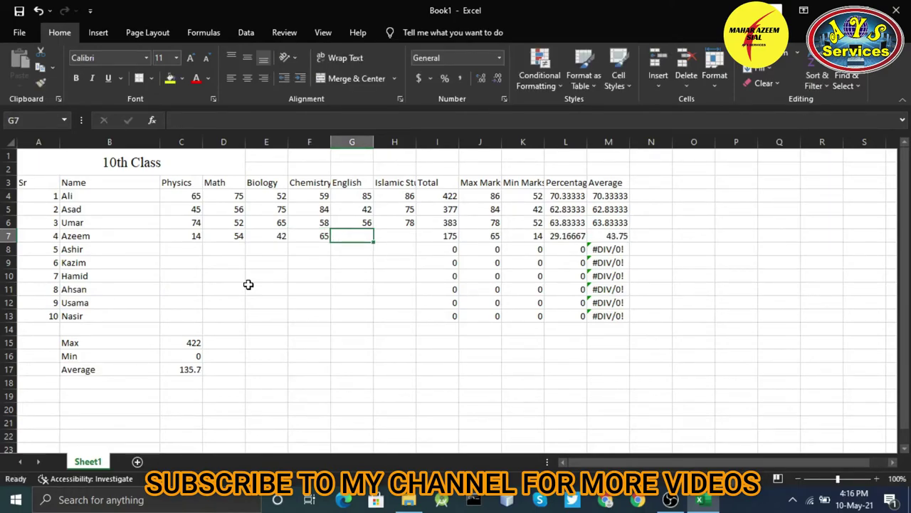
pyautogui.write('42')
pyautogui.press('Tab')
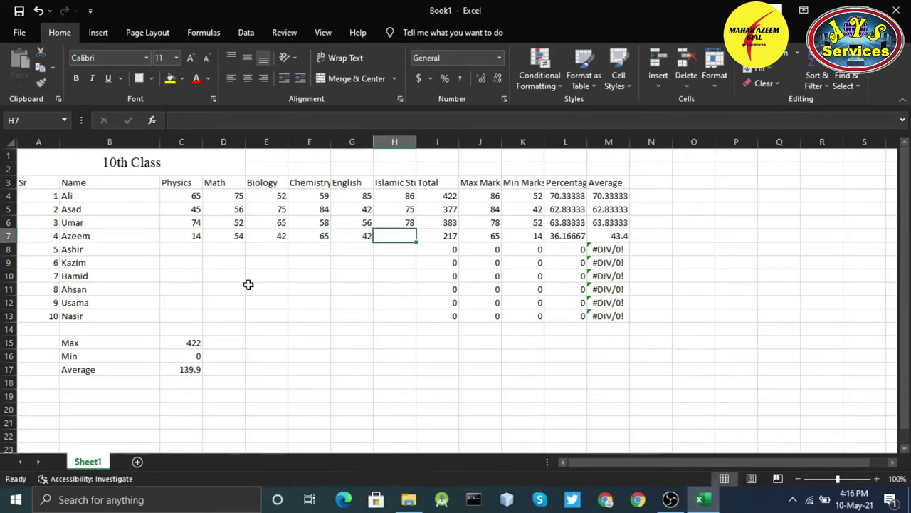
pyautogui.write('56')
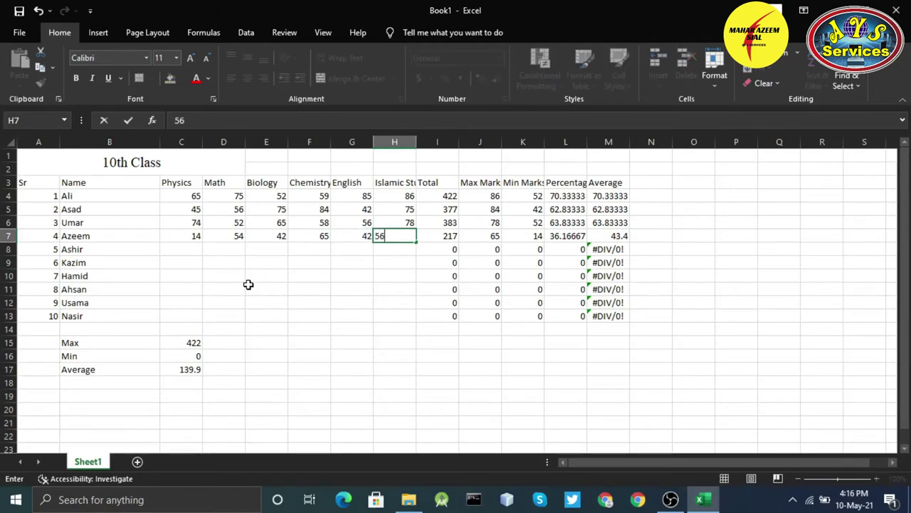
pyautogui.press('Return')
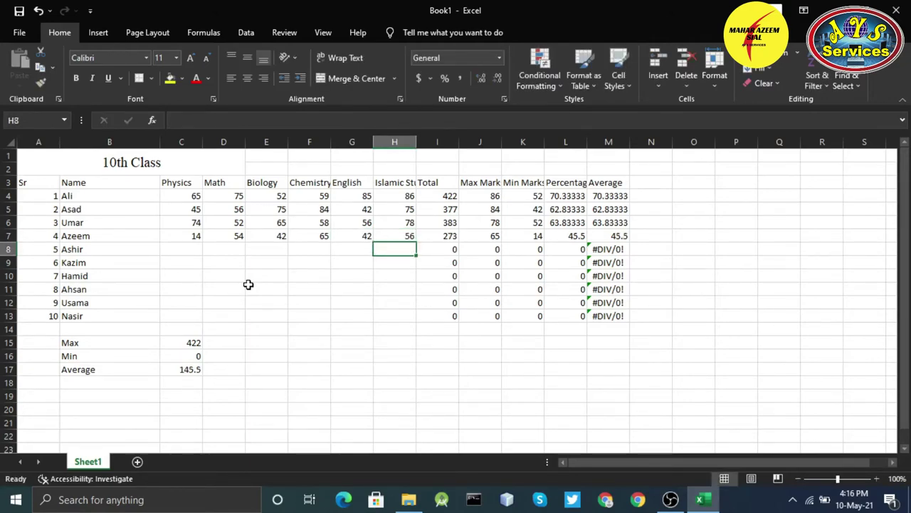
# Enter 85, 75 and 65 as the fifth student's Physics, Math and Biology marks in C8:E8.
pyautogui.press('Left')
pyautogui.press('Left')
pyautogui.press('Left')
pyautogui.press('Left')
pyautogui.press('Left')
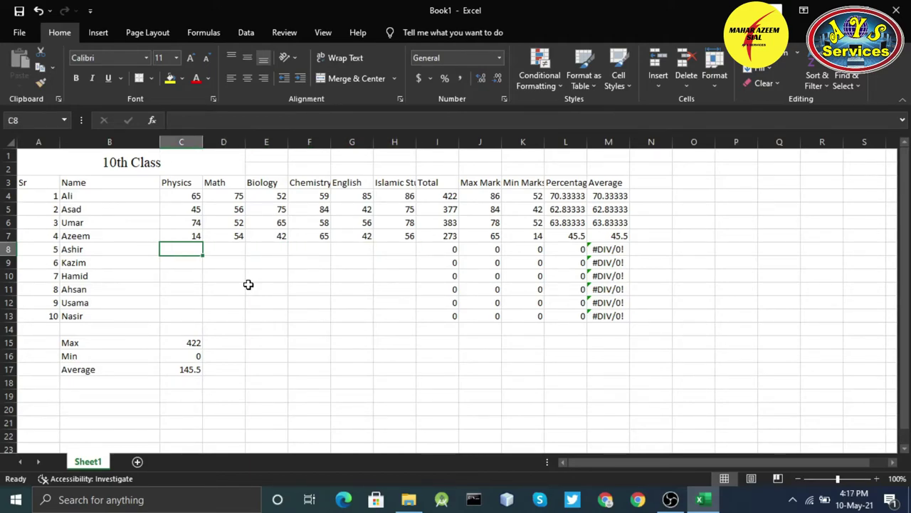
pyautogui.write('85')
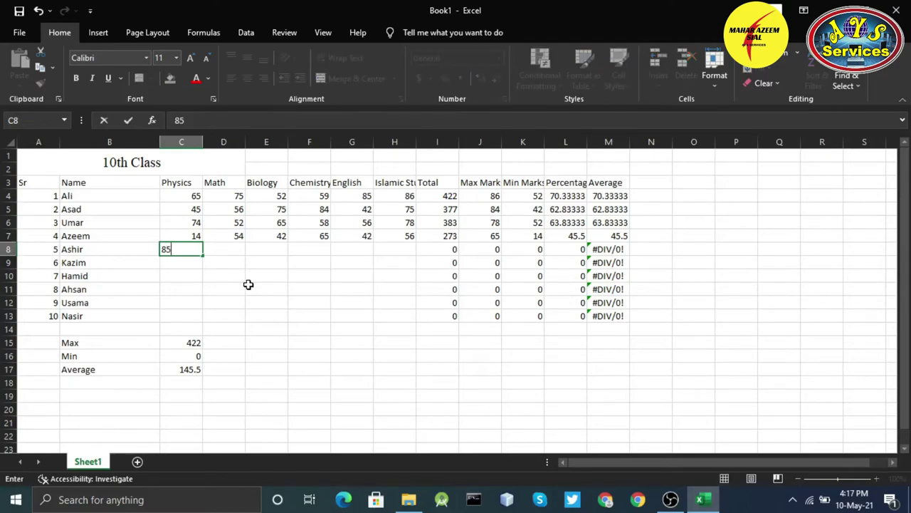
pyautogui.press('Tab')
pyautogui.write('75')
pyautogui.press('Tab')
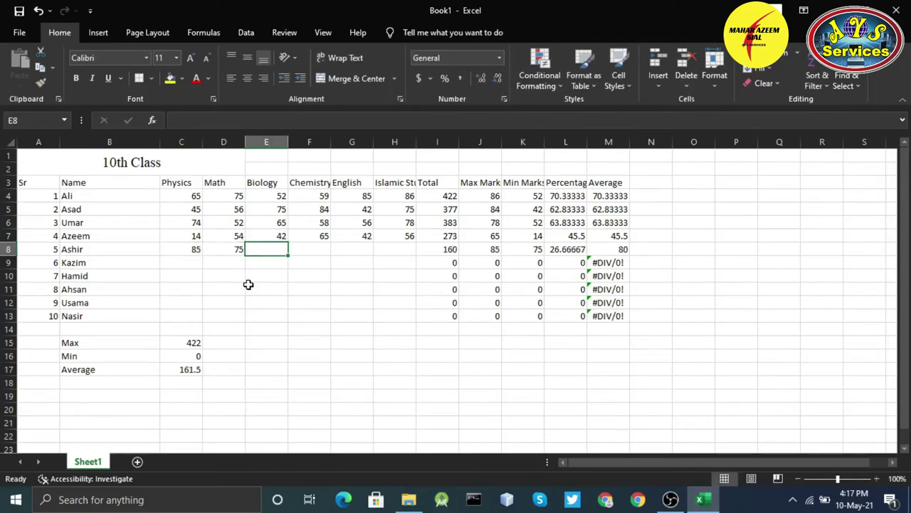
pyautogui.write('65')
pyautogui.press('Tab')
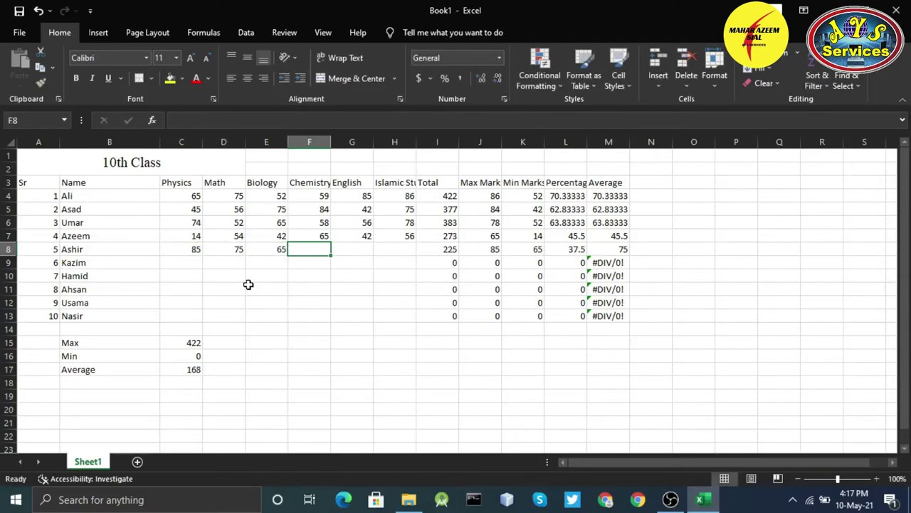
# Enter 84, 82 and 96 as the fifth student's Chemistry, English and Islamic Studies marks in F8:H8.
pyautogui.write('84')
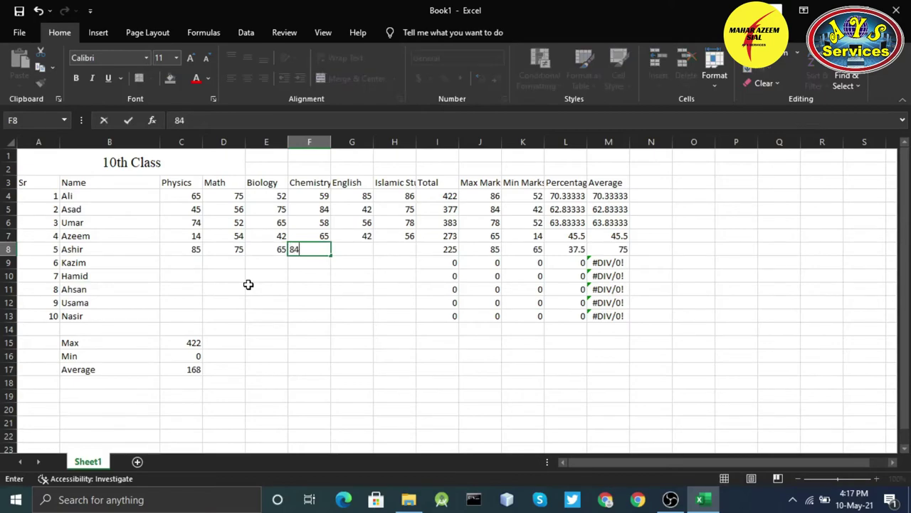
pyautogui.press('Tab')
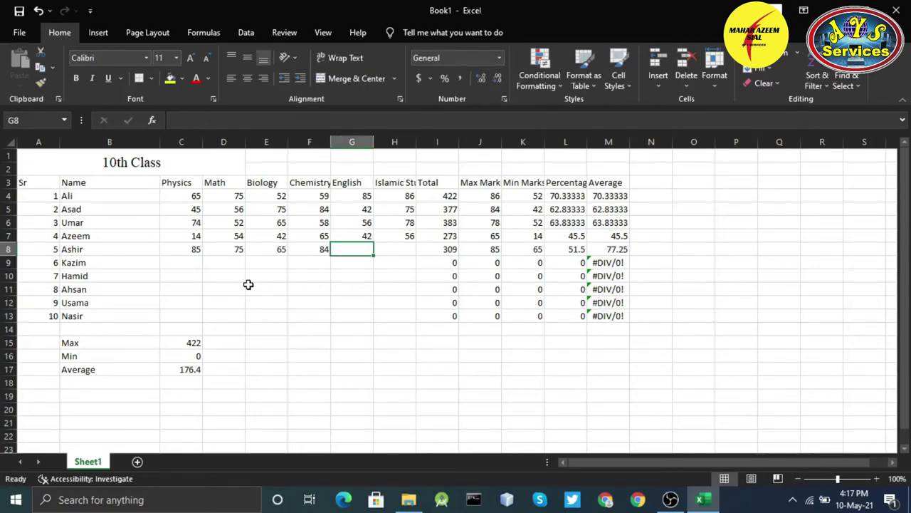
pyautogui.write('82')
pyautogui.press('Tab')
pyautogui.write('9')
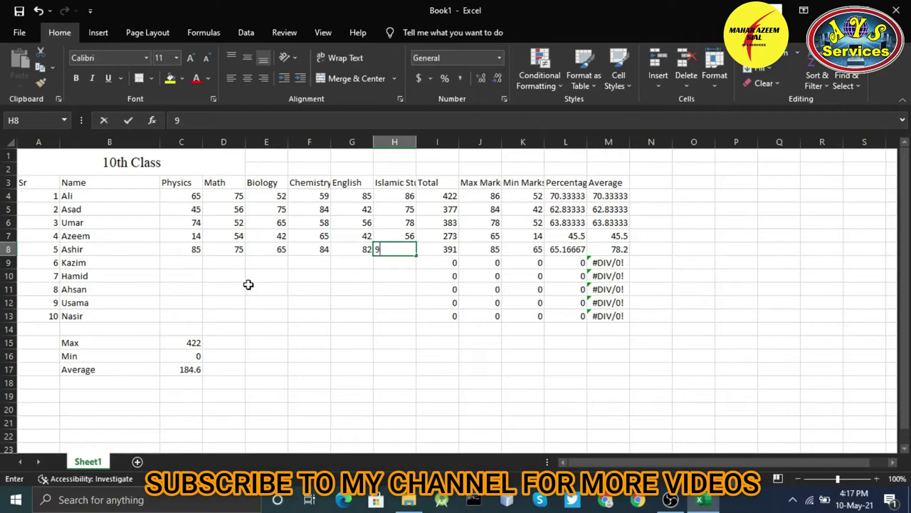
pyautogui.write('6')
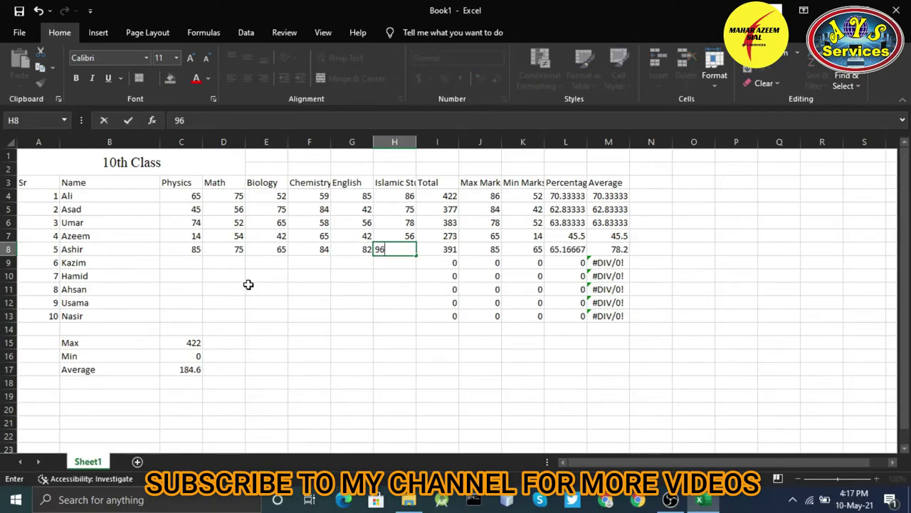
pyautogui.press('Tab')
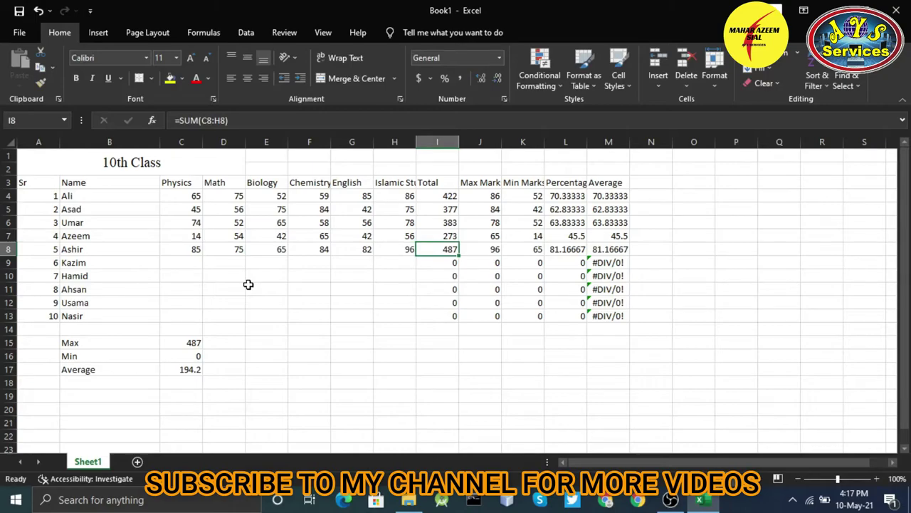
# Review the fifth student's Max Marks, Min Marks, Percentage and Average formulas across J8:M8.
pyautogui.press('Right')
pyautogui.press('Right')
pyautogui.press('Right')
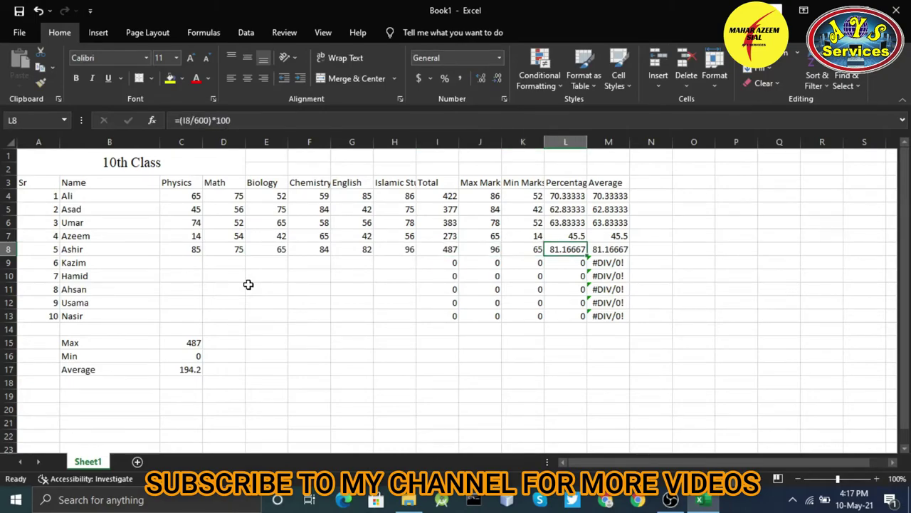
pyautogui.press('Right')
# Enter 42, 15 and 45 as the sixth student's Physics, Math and Biology marks in C9:E9.
pyautogui.press('Left')
pyautogui.press('Left')
pyautogui.press('Left')
pyautogui.press('Left')
pyautogui.press('Left')
pyautogui.press('Left')
pyautogui.press('Left')
pyautogui.press('Left')
pyautogui.press('Left')
pyautogui.press('Left')
pyautogui.press('Down')
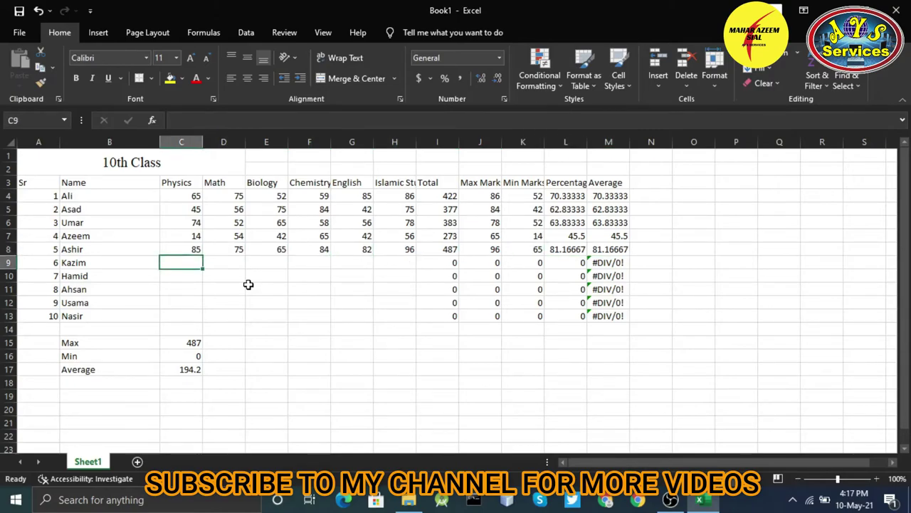
pyautogui.write('42')
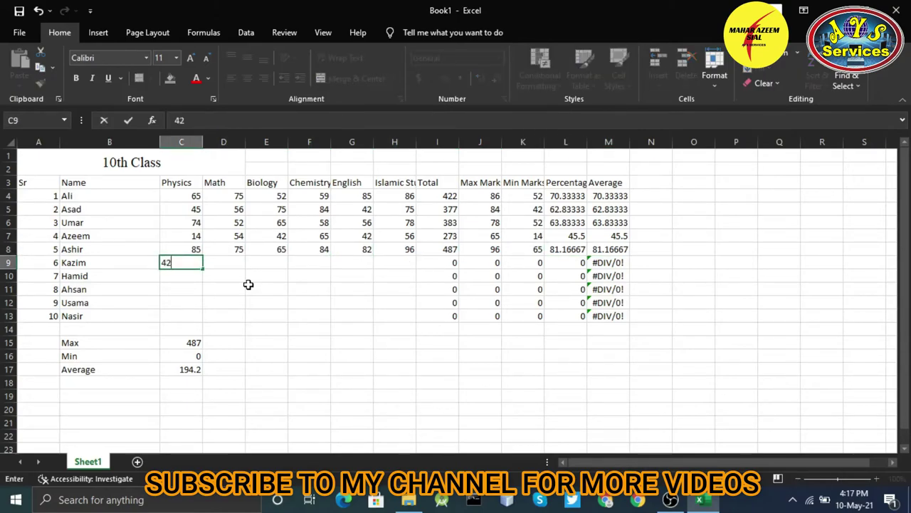
pyautogui.press('Tab')
pyautogui.write('15')
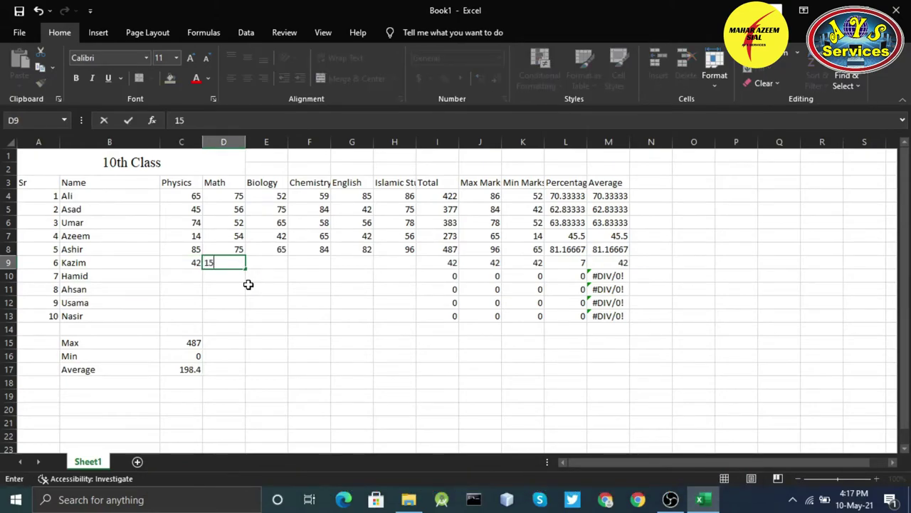
pyautogui.press('Tab')
pyautogui.write('65')
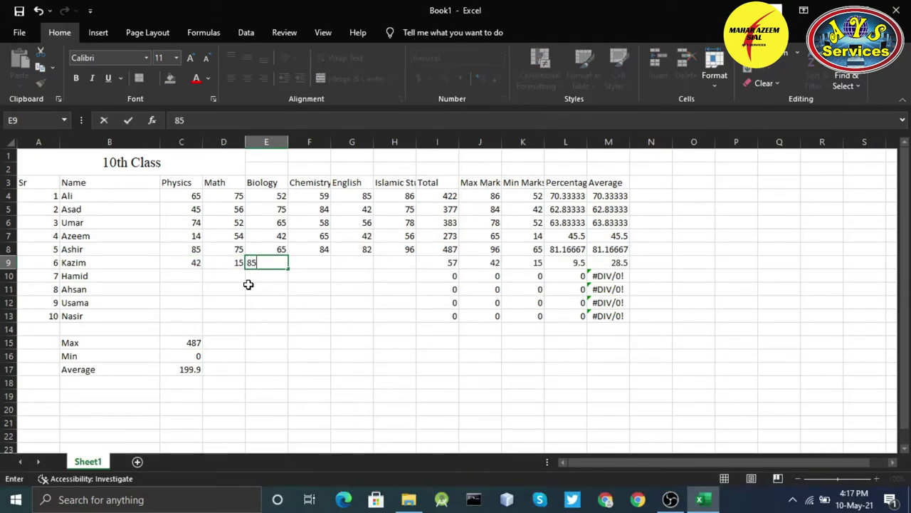
pyautogui.press('BackSpace')
pyautogui.press('BackSpace')
pyautogui.write('45')
pyautogui.press('Tab')
# Enter 63 and 52 as the sixth student's Chemistry and English marks in F9:G9.
pyautogui.write('63')
pyautogui.press('Tab')
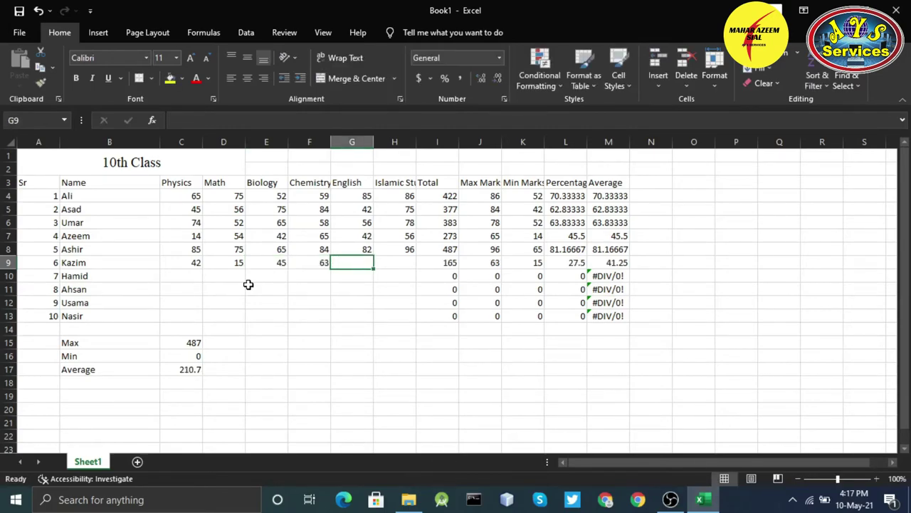
pyautogui.write('52')
pyautogui.press('Tab')
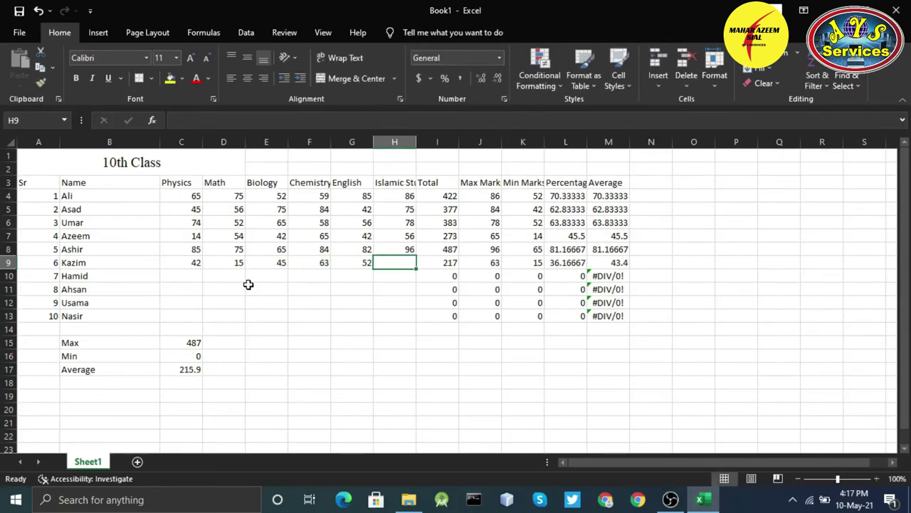
# Enter 51 as the sixth student's Islamic Studies mark in H9.
pyautogui.write('15')
pyautogui.press('BackSpace')
pyautogui.press('BackSpace')
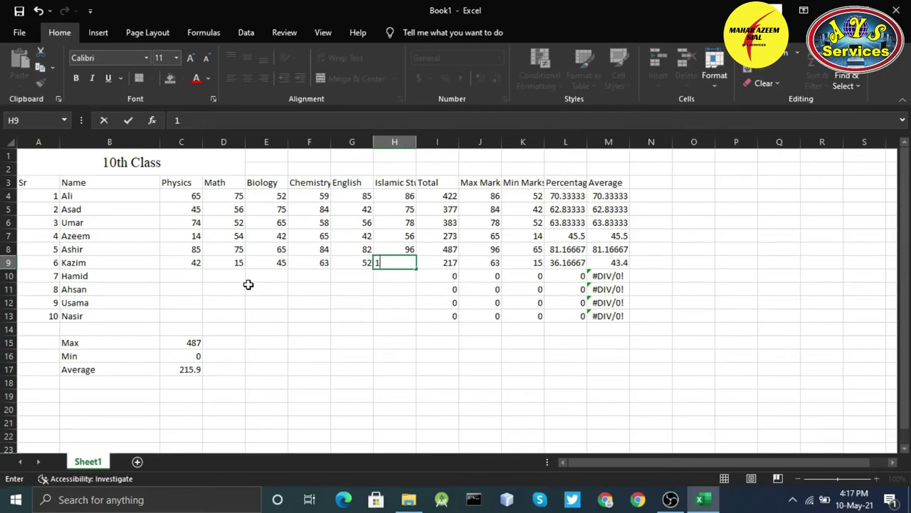
pyautogui.write('51')
pyautogui.press('Return')
# Enter 74, 54 and 86 as the seventh student's Physics, Math and Biology marks in C10:E10.
pyautogui.press('Left')
pyautogui.press('Left')
pyautogui.press('Left')
pyautogui.press('Left')
pyautogui.press('Left')
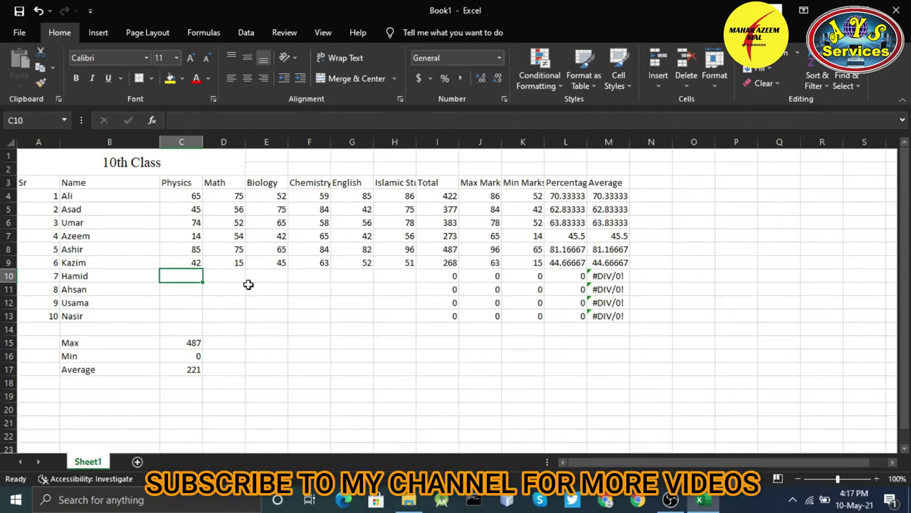
pyautogui.write('74')
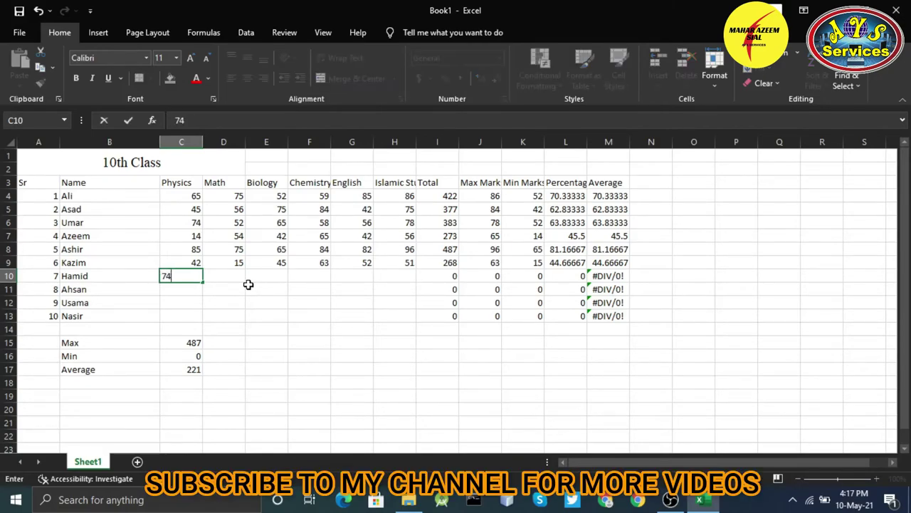
pyautogui.press('Tab')
pyautogui.write('54')
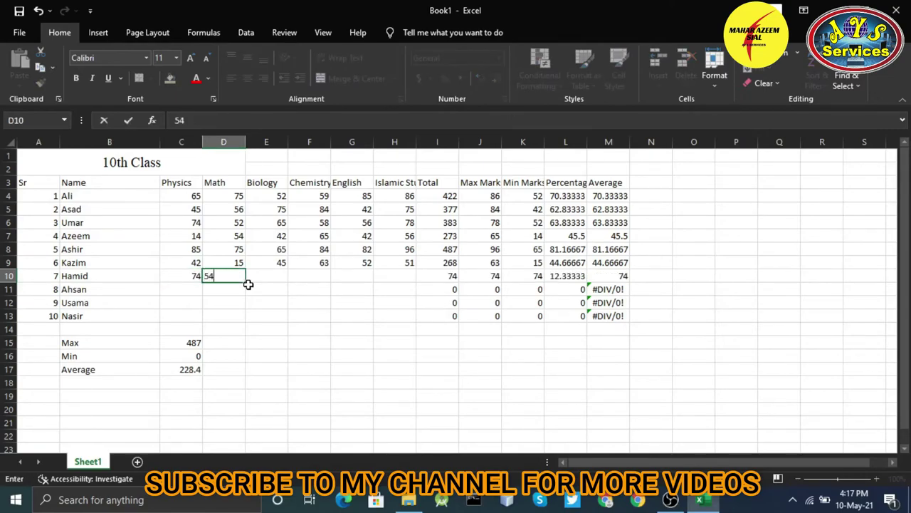
pyautogui.press('Tab')
pyautogui.write('86')
pyautogui.press('Tab')
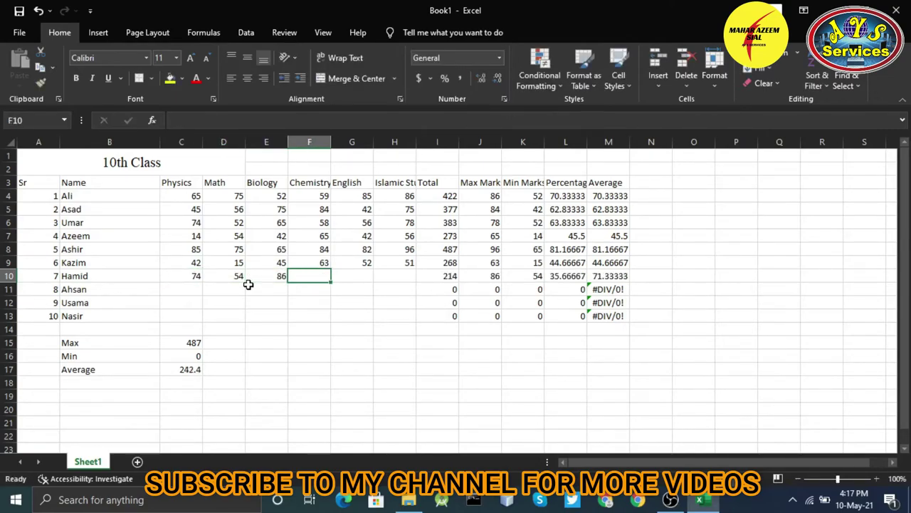
# Enter 95, 54 and 75 as the seventh student's Chemistry, English and Islamic Studies marks in F10:H10.
pyautogui.write('95')
pyautogui.press('Tab')
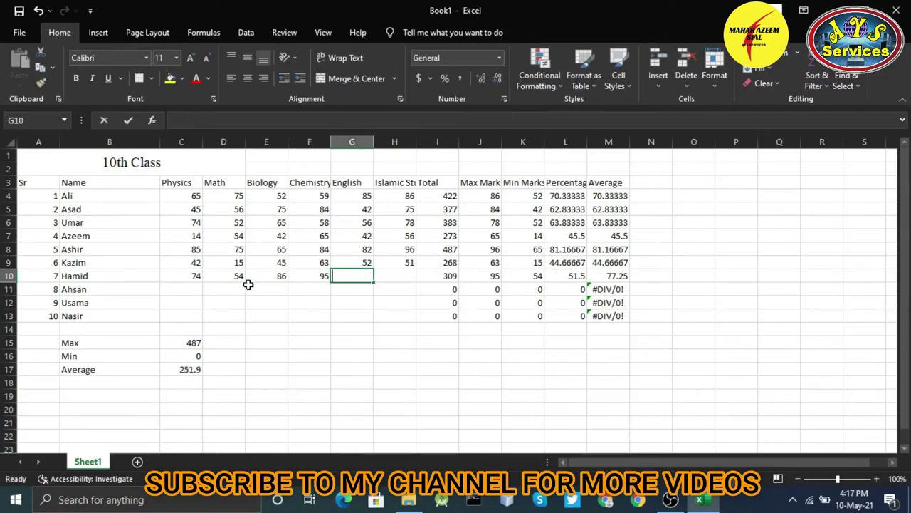
pyautogui.write('54')
pyautogui.press('Tab')
pyautogui.write('5')
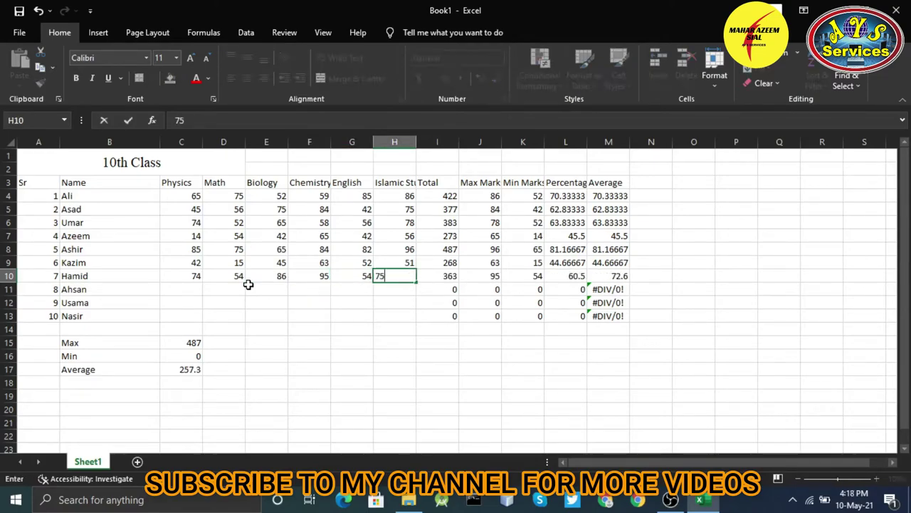
pyautogui.press('Tab')
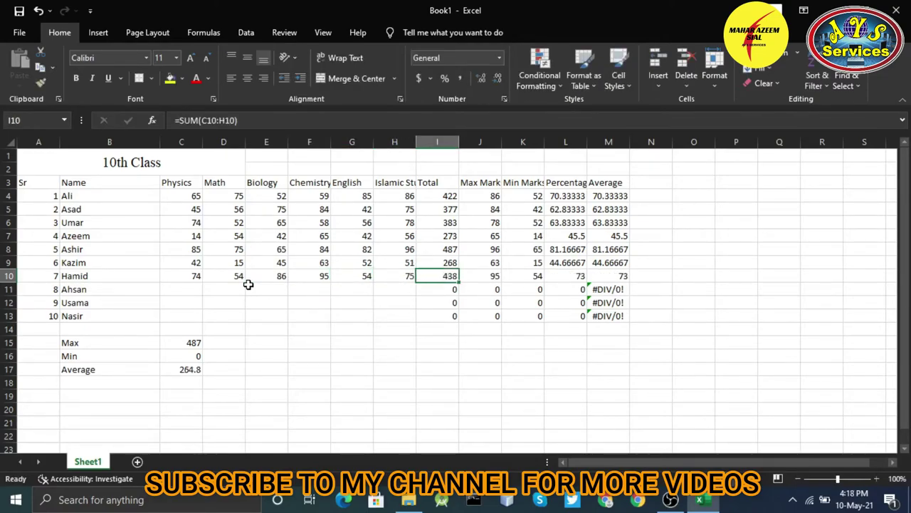
# Review the seventh student's Max Marks, Min Marks, Percentage and Average formulas across J10:M10 and the Average and Percentage formulas down to row 13.
pyautogui.press('Down')
pyautogui.press('Up')
pyautogui.press('Right')
pyautogui.press('Right')
pyautogui.press('Right')
pyautogui.press('Left')
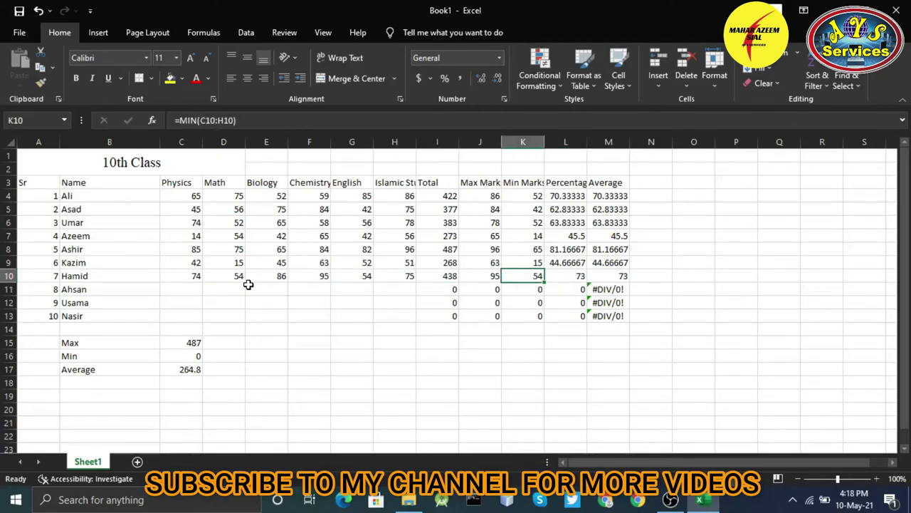
pyautogui.press('Right')
pyautogui.press('Right')
pyautogui.press('Down')
pyautogui.press('Down')
pyautogui.press('Down')
pyautogui.press('Left')
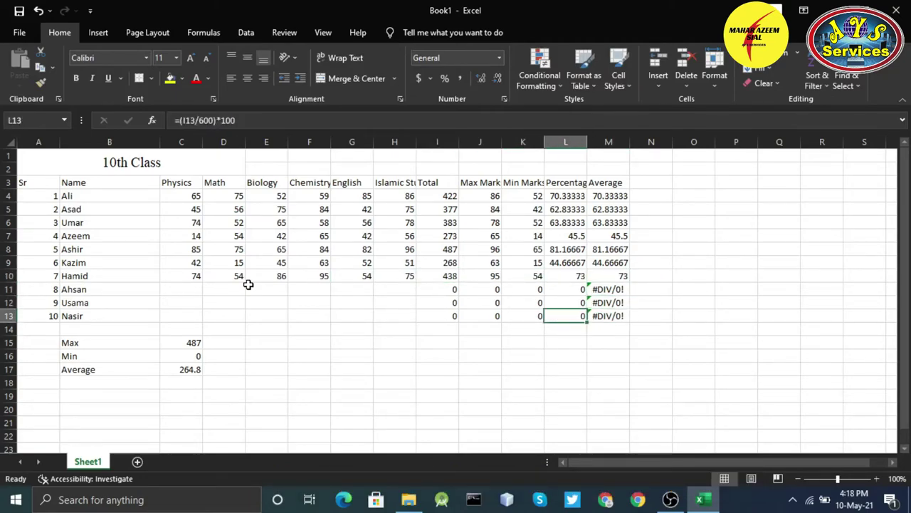
# Check the class Max formula in C15 against the fifth student's Total in I8, and examine the class Average formula in C17.
pyautogui.hotkey('ctrl', 'Left')
pyautogui.hotkey('ctrl', 'Left')
pyautogui.press('Down')
pyautogui.press('Right')
pyautogui.press('Down')
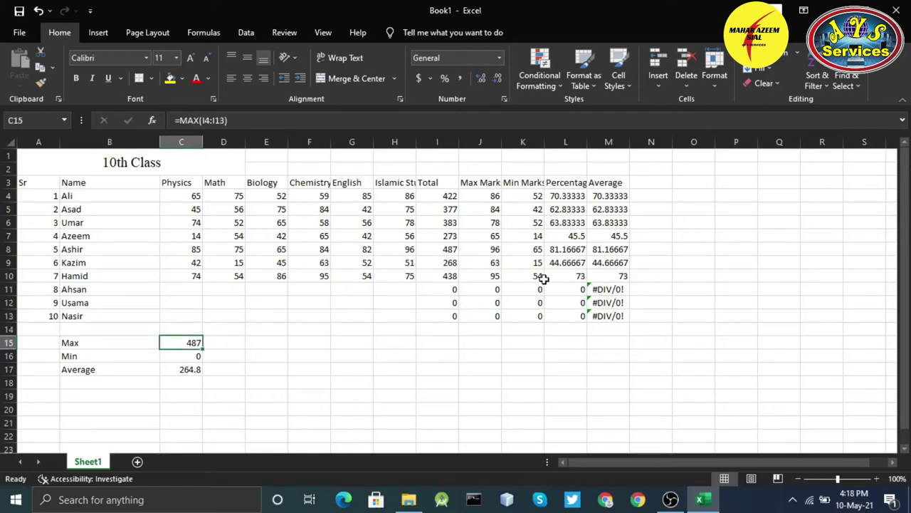
pyautogui.click(453, 248)
pyautogui.click(195, 341)
pyautogui.click(190, 371)
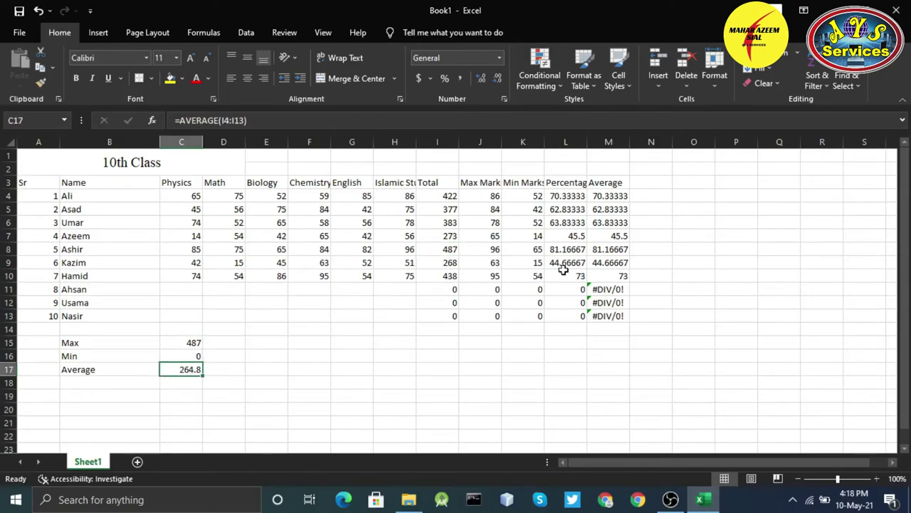
# Enter 35, 52 and 85 as the eighth student's Physics, Math and Biology marks in C11:E11.
pyautogui.click(194, 289)
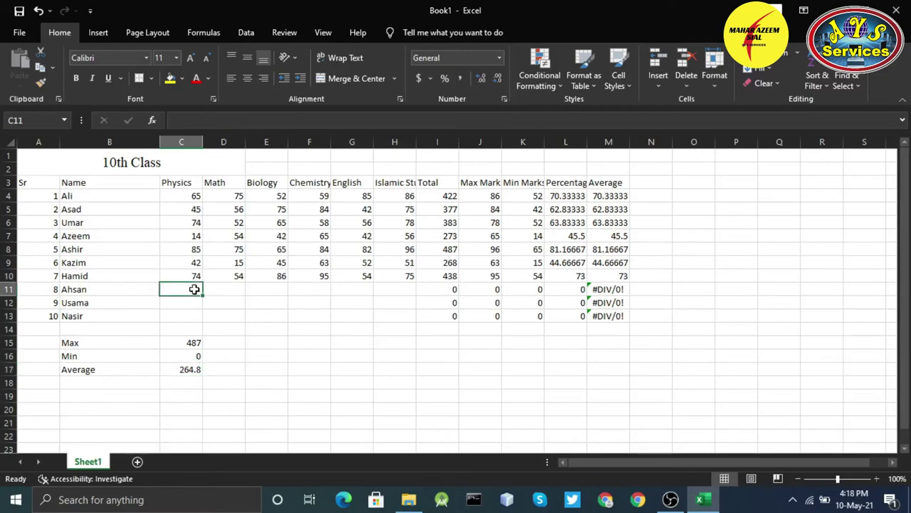
pyautogui.write('35')
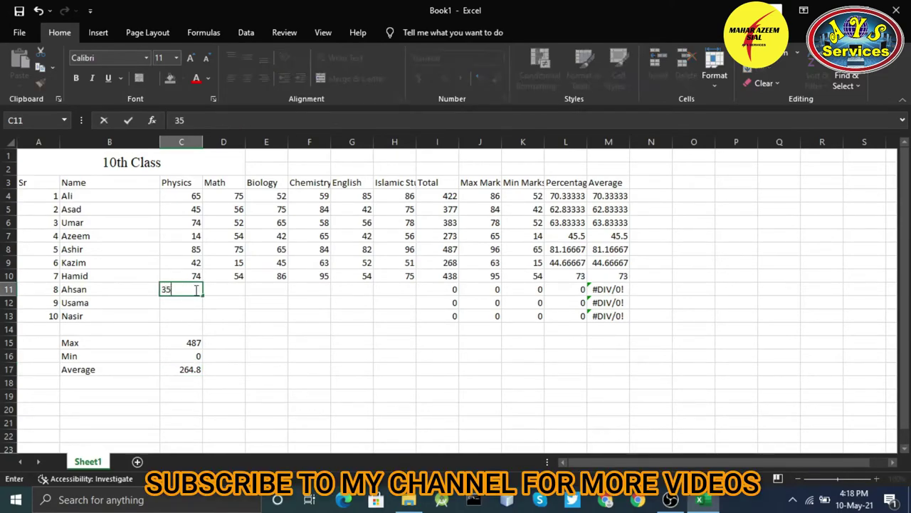
pyautogui.press('Tab')
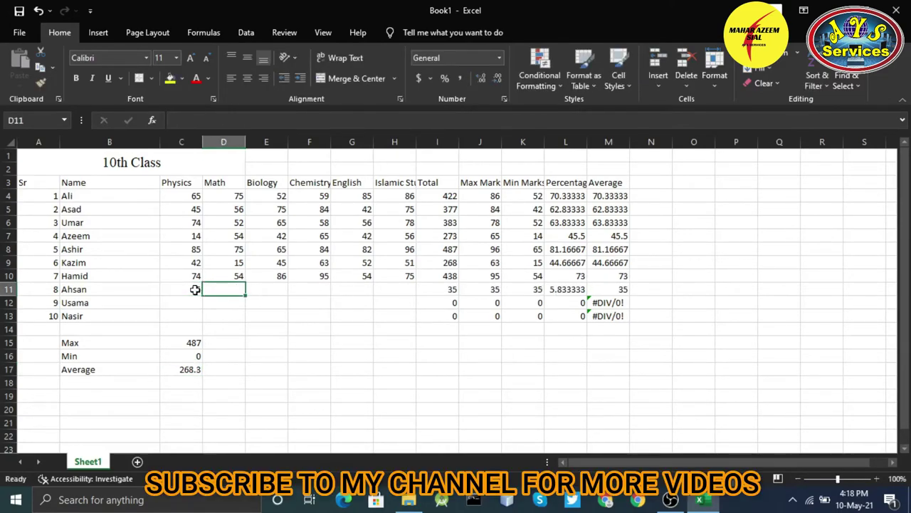
pyautogui.moveTo(450, 289); pyautogui.dragTo(594, 289)
pyautogui.click(221, 287)
pyautogui.write('520')
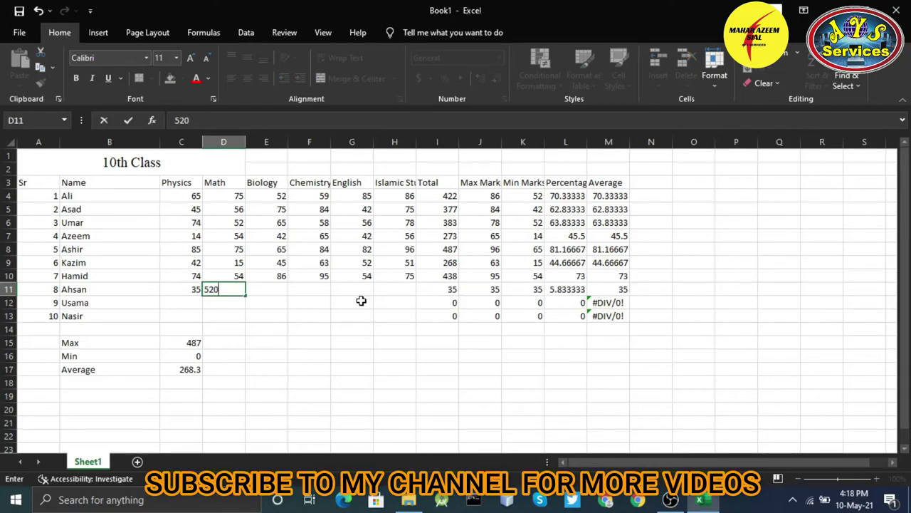
pyautogui.press('BackSpace')
pyautogui.press('Tab')
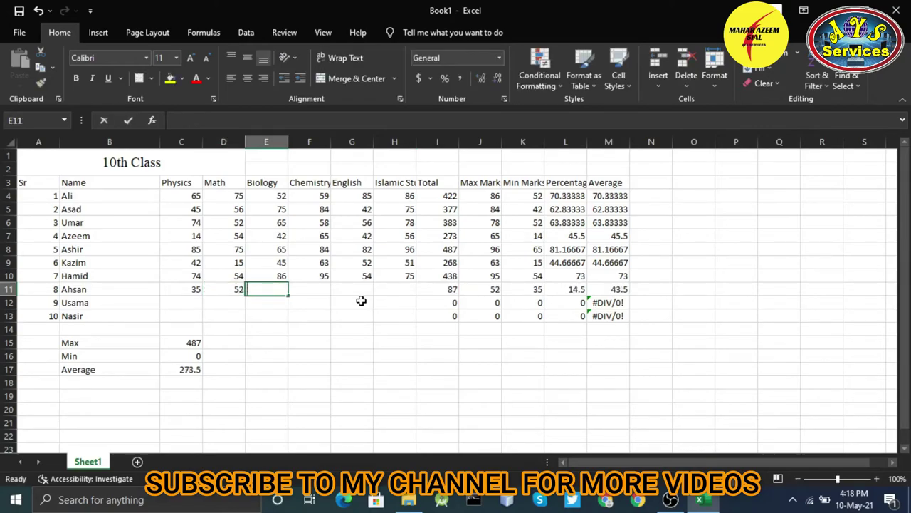
pyautogui.write('85')
pyautogui.press('Tab')
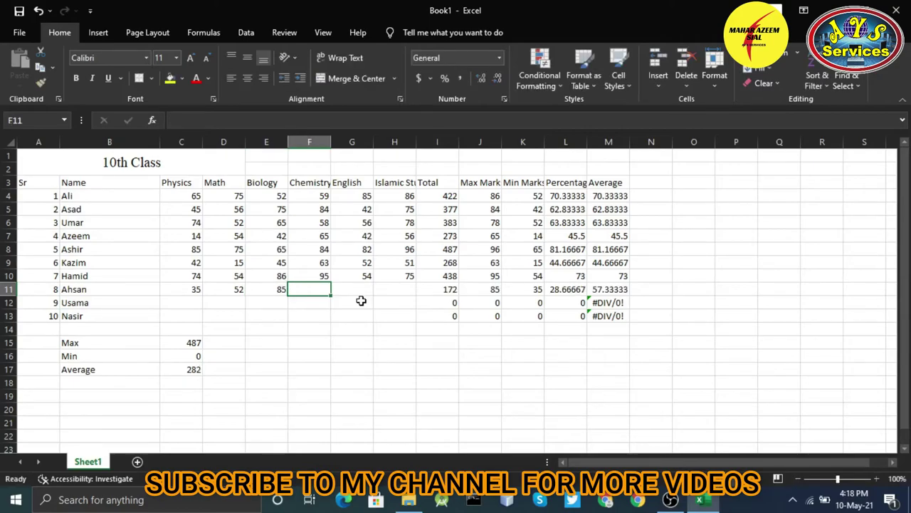
# Enter 49, 54 and 75 as the eighth student's Chemistry, English and Islamic Studies marks in F11:H11.
pyautogui.write('9')
pyautogui.press('BackSpace')
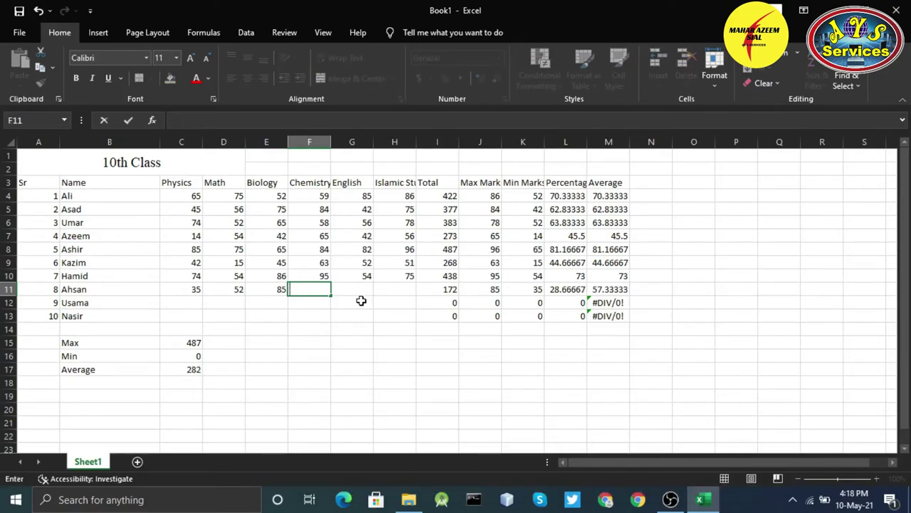
pyautogui.write('49')
pyautogui.press('Tab')
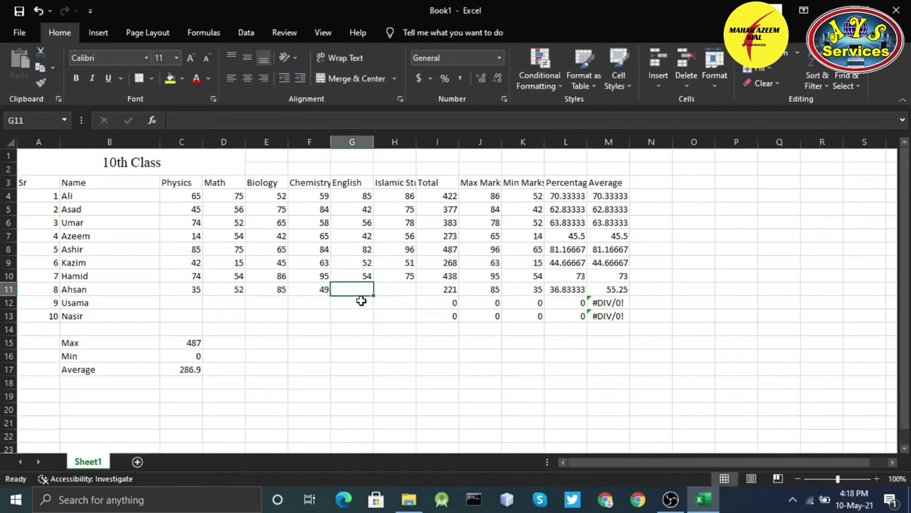
pyautogui.write('54')
pyautogui.press('Tab')
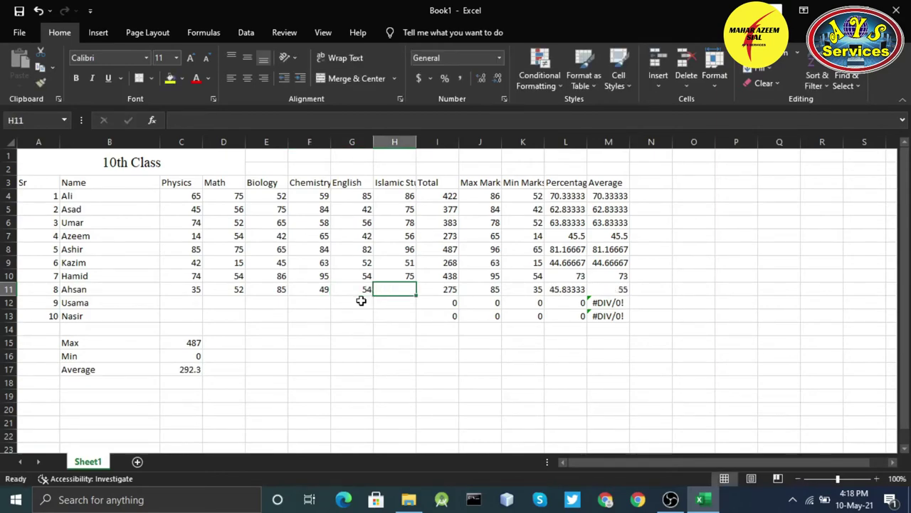
pyautogui.write('75')
pyautogui.press('Tab')
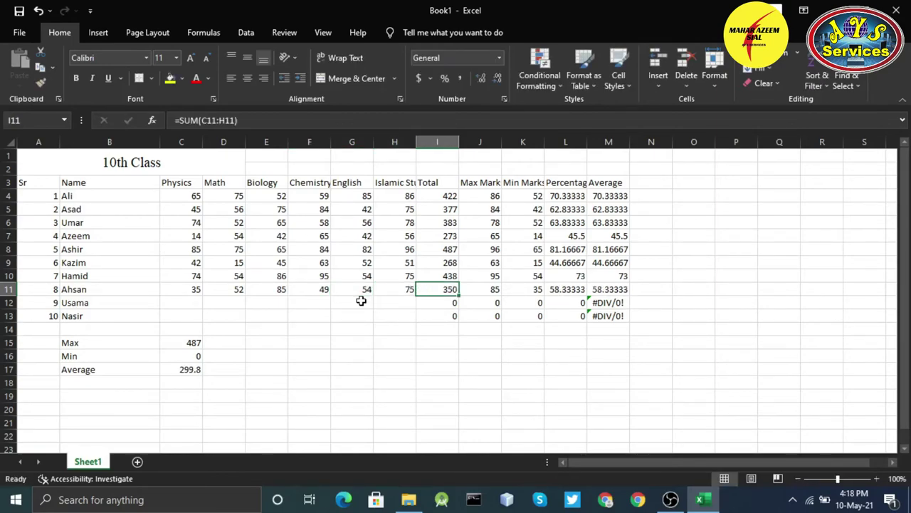
# Enter 75 and 95 as the ninth student's Physics and Math marks in C12:D12.
pyautogui.press('Down')
pyautogui.press('Left')
pyautogui.press('Left')
pyautogui.press('Left')
pyautogui.press('Left')
pyautogui.press('Left')
pyautogui.press('Left')
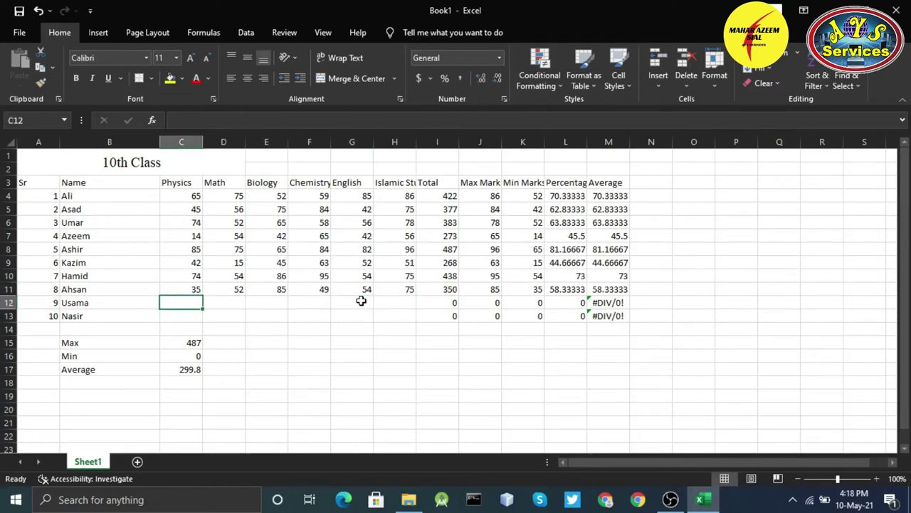
pyautogui.write('75')
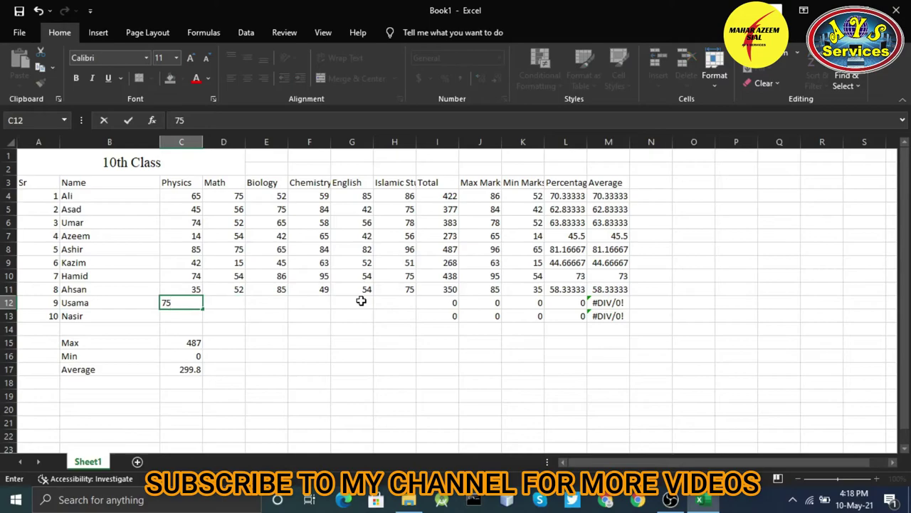
pyautogui.press('Tab')
pyautogui.write('95')
pyautogui.press('Tab')
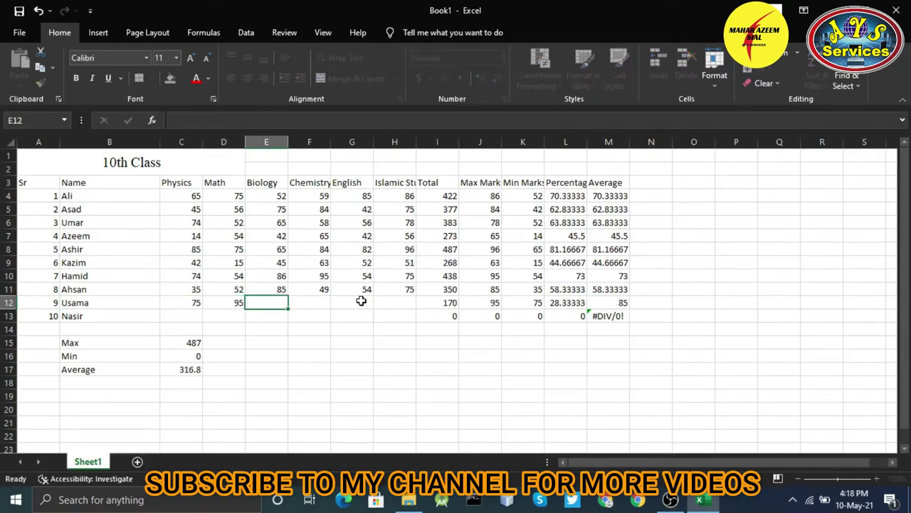
# Enter 65, 42, 74 and 85 as the ninth student's Biology, Chemistry, English and Islamic Studies marks in E12:H12.
pyautogui.write('65')
pyautogui.press('Tab')
pyautogui.write('42')
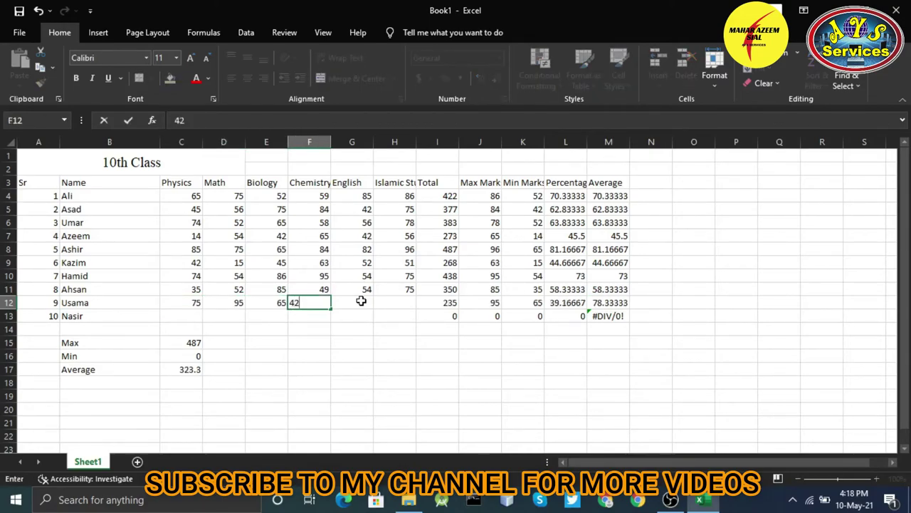
pyautogui.press('Tab')
pyautogui.write('74')
pyautogui.press('Tab')
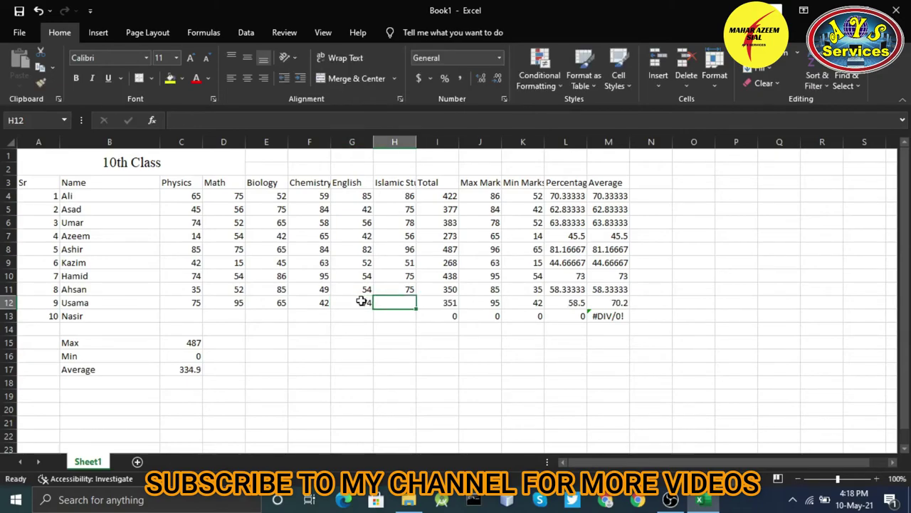
pyautogui.write('85')
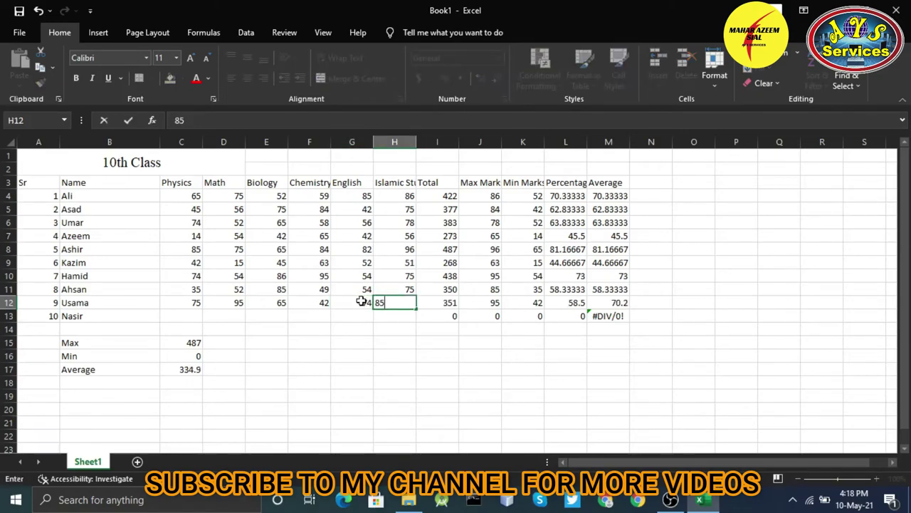
pyautogui.press('Tab')
# Enter 74 and 52 as the tenth student's Physics and Math marks in C13:D13.
pyautogui.press('Down')
pyautogui.press('Left')
pyautogui.press('Left')
pyautogui.press('Left')
pyautogui.press('Left')
pyautogui.press('Left')
pyautogui.press('Left')
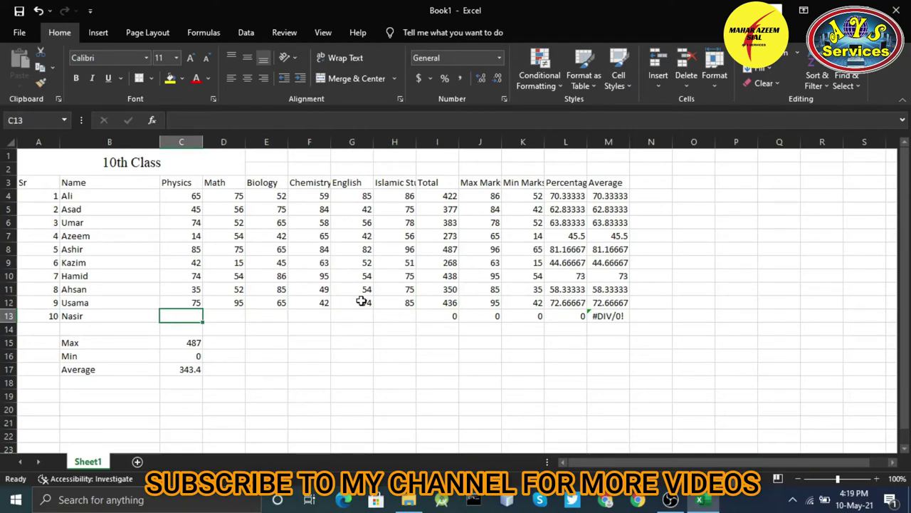
pyautogui.write('74')
pyautogui.press('Tab')
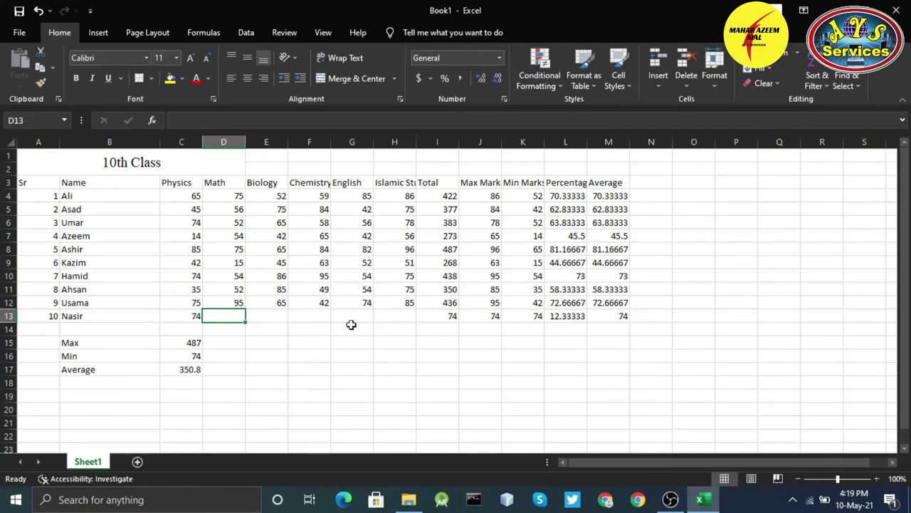
pyautogui.write('52')
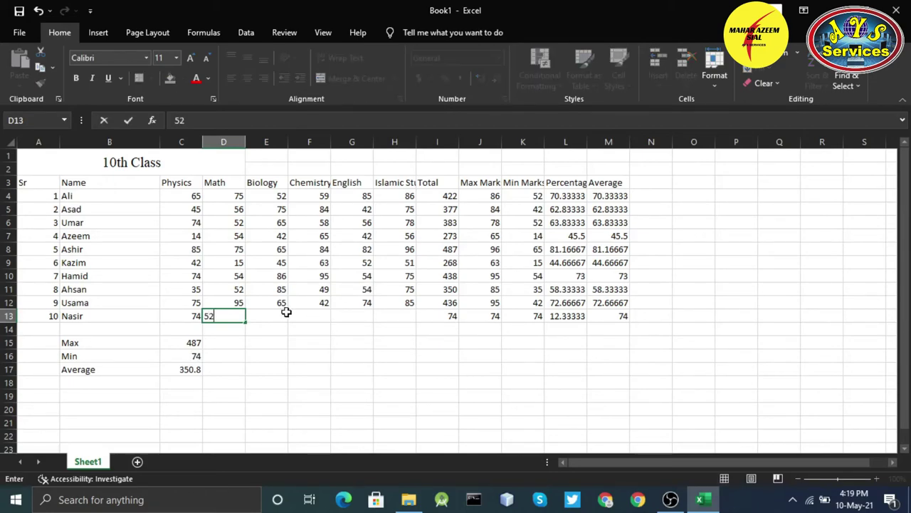
pyautogui.click(285, 312)
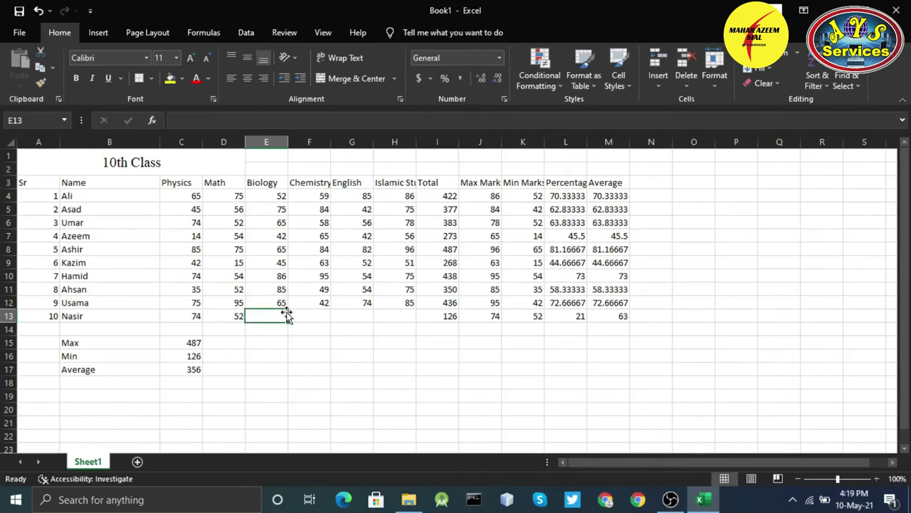
# Enter 74 and 85 as the tenth student's Biology and Chemistry marks in E13:F13.
pyautogui.write('74')
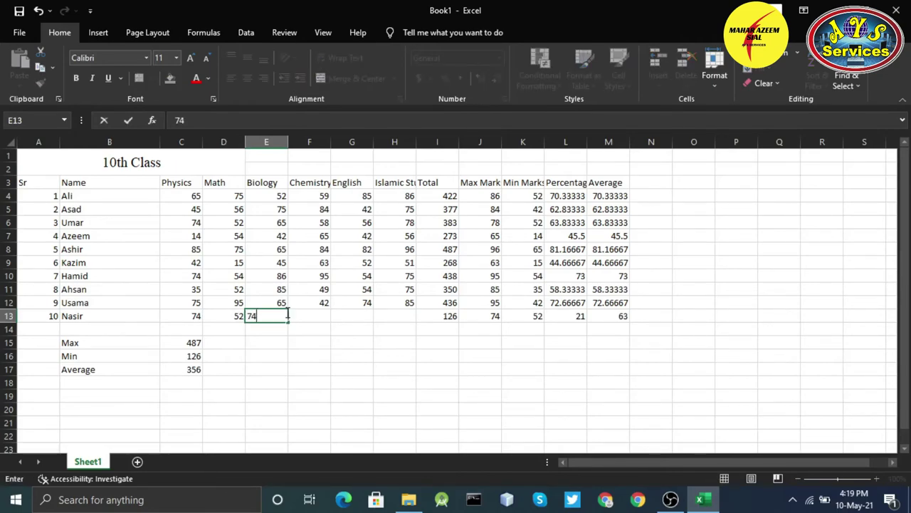
pyautogui.press('Tab')
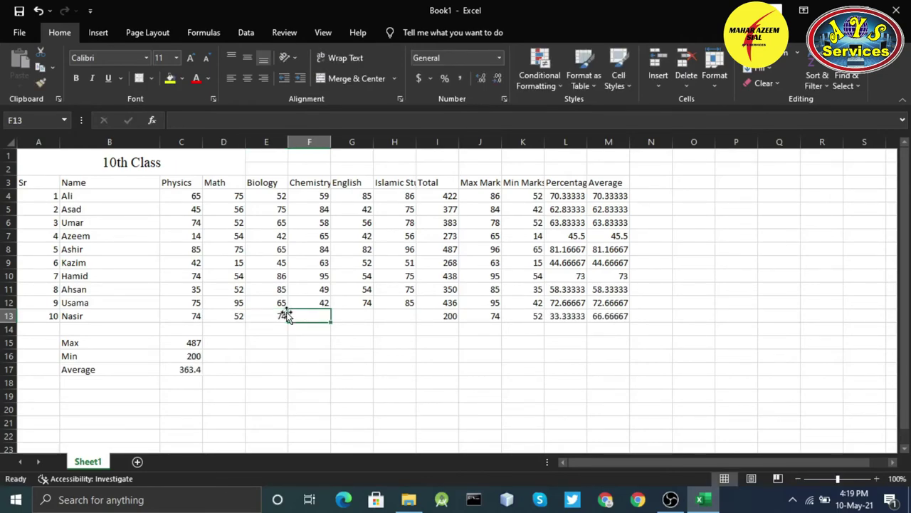
pyautogui.write('85')
pyautogui.press('Tab')
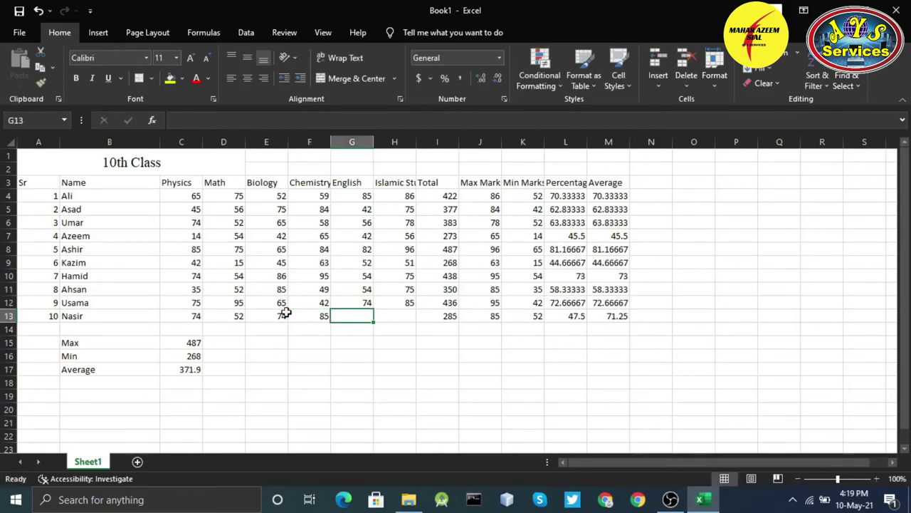
# Enter 75 and 95 as the tenth student's English and Islamic Studies marks in G13:H13.
pyautogui.write('75')
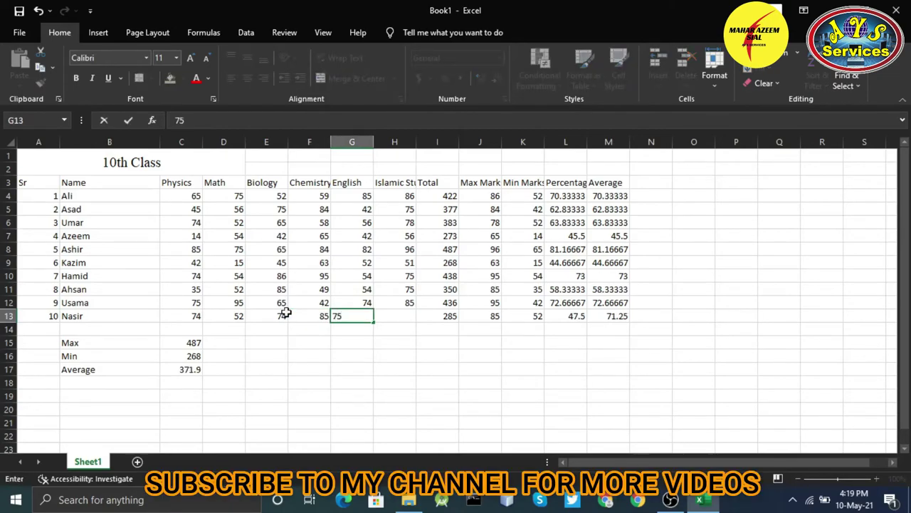
pyautogui.press('Tab')
pyautogui.write('95')
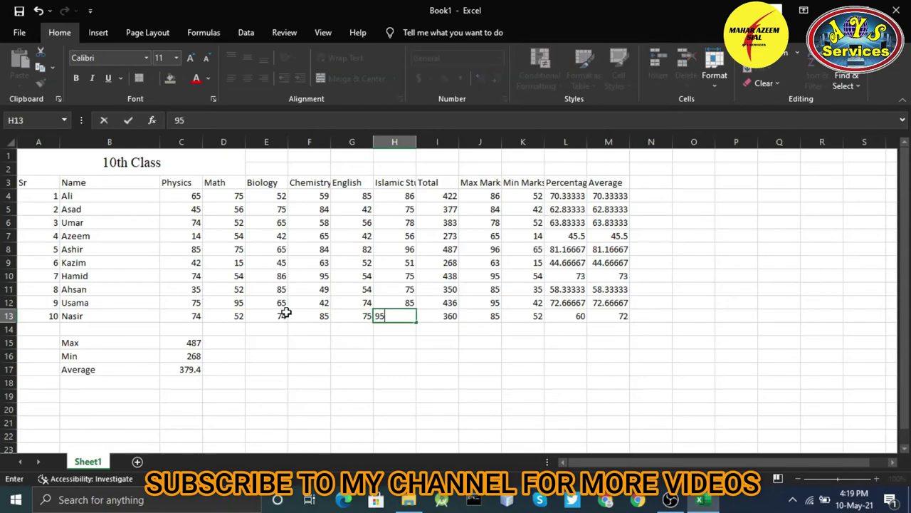
pyautogui.press('Tab')
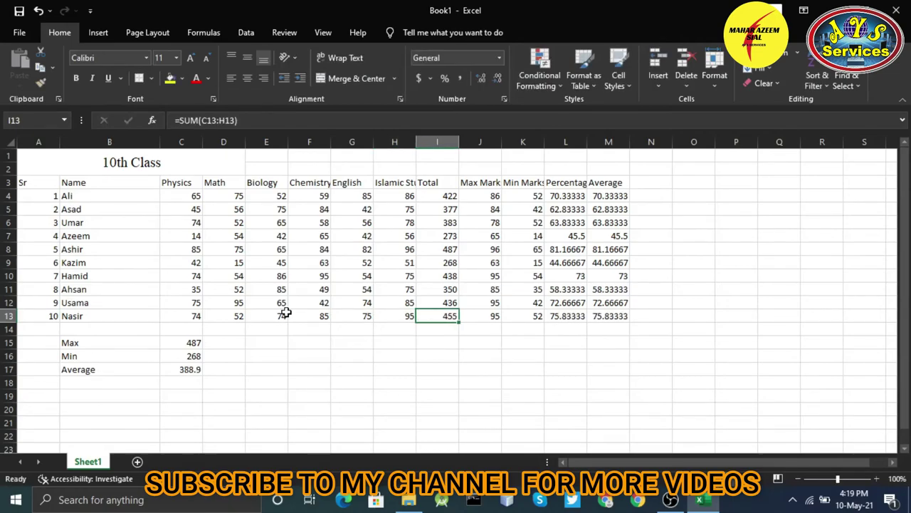
pyautogui.press('Down')
pyautogui.press('Down')
pyautogui.press('Down')
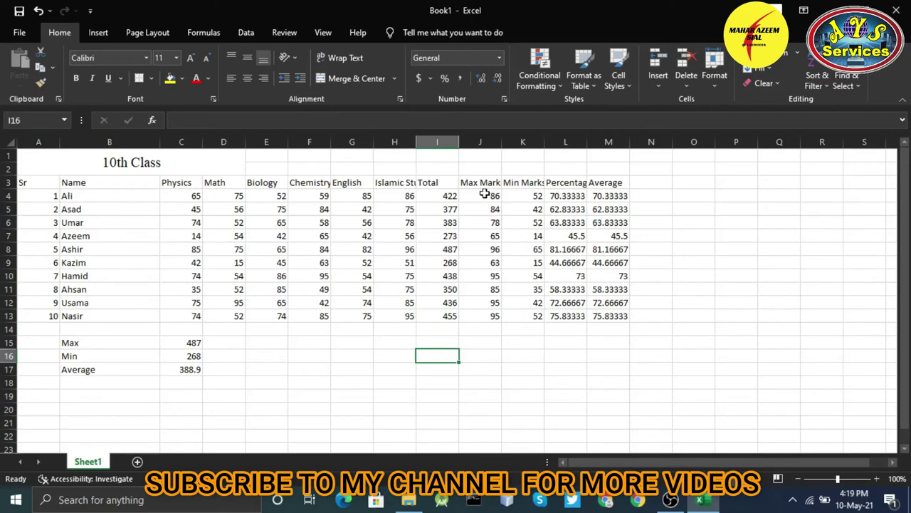
# Review the students' totals in I4:I13 and the class Max, Min and Average formulas in C15:C17.
pyautogui.click(434, 195)
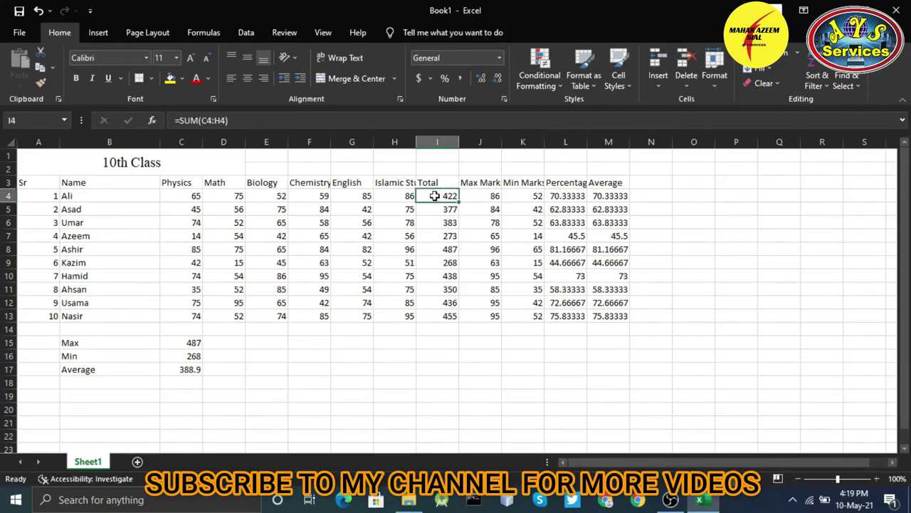
pyautogui.moveTo(434, 196); pyautogui.dragTo(442, 316)
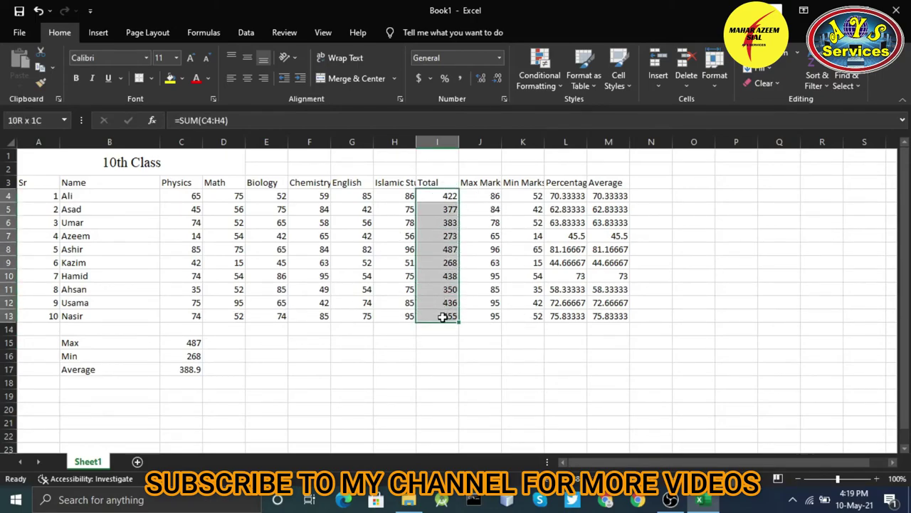
pyautogui.click(440, 197)
pyautogui.moveTo(440, 196); pyautogui.dragTo(441, 315)
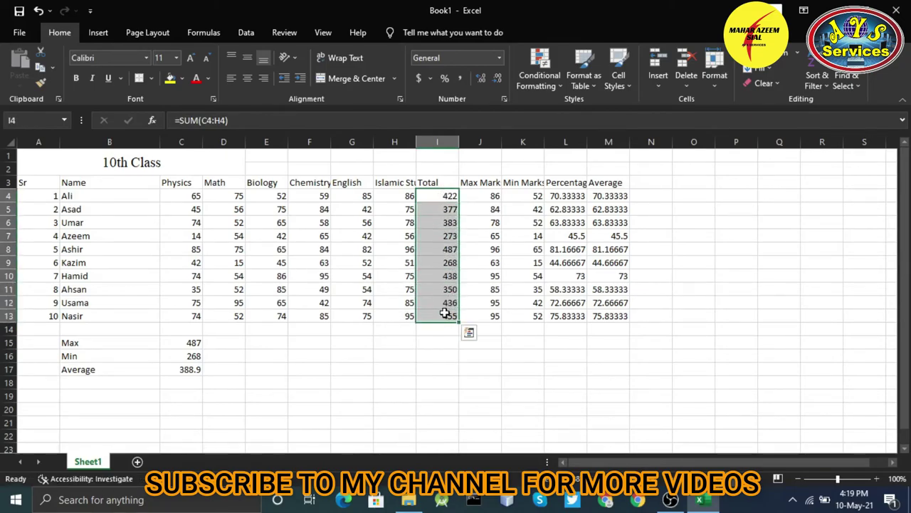
pyautogui.click(188, 342)
pyautogui.click(190, 362)
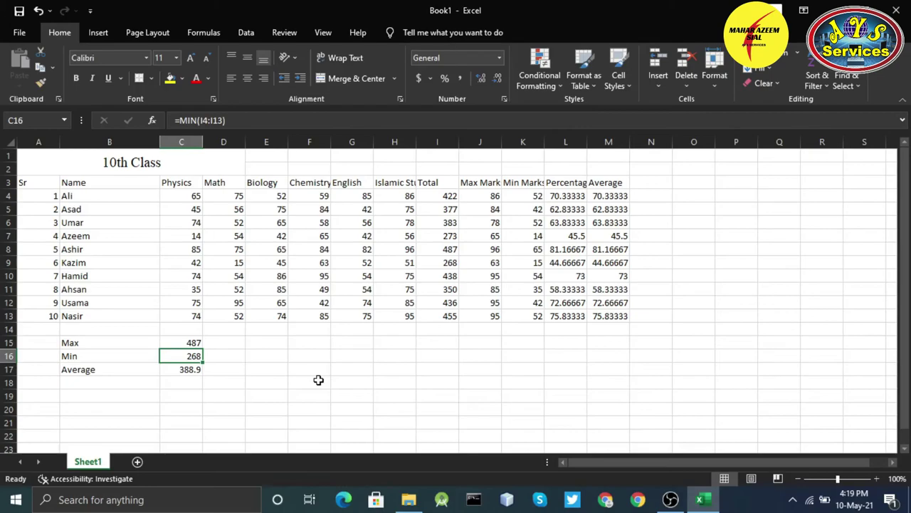
pyautogui.click(188, 369)
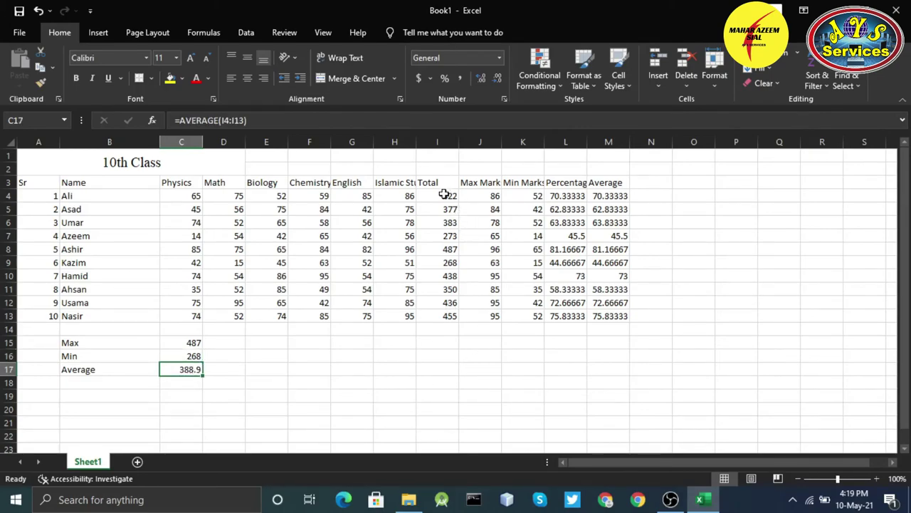
# Inspect the first student's Total, Max Marks and Percentage formulas in row 4.
pyautogui.click(488, 200)
pyautogui.click(423, 199)
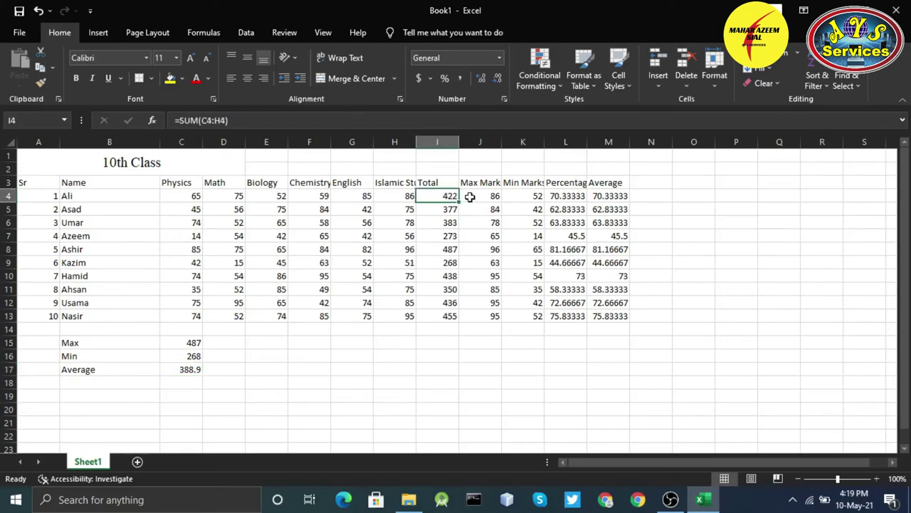
pyautogui.click(479, 198)
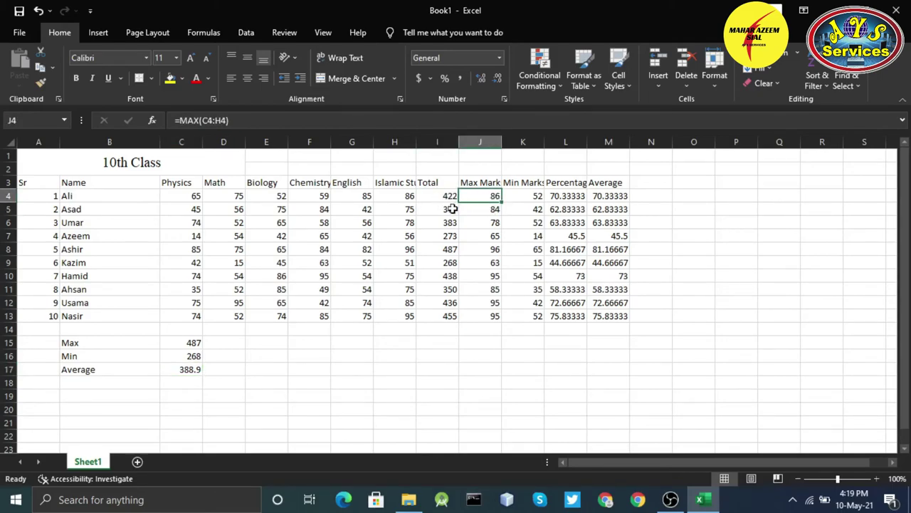
pyautogui.click(569, 194)
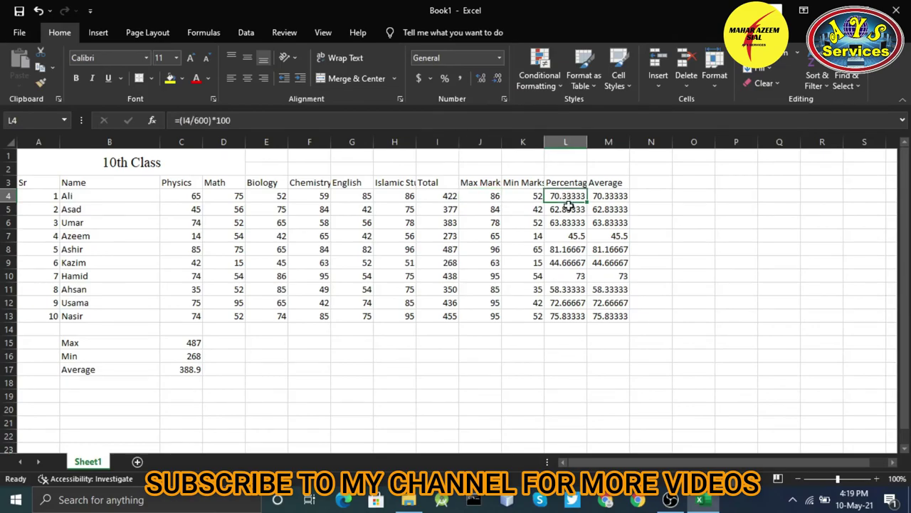